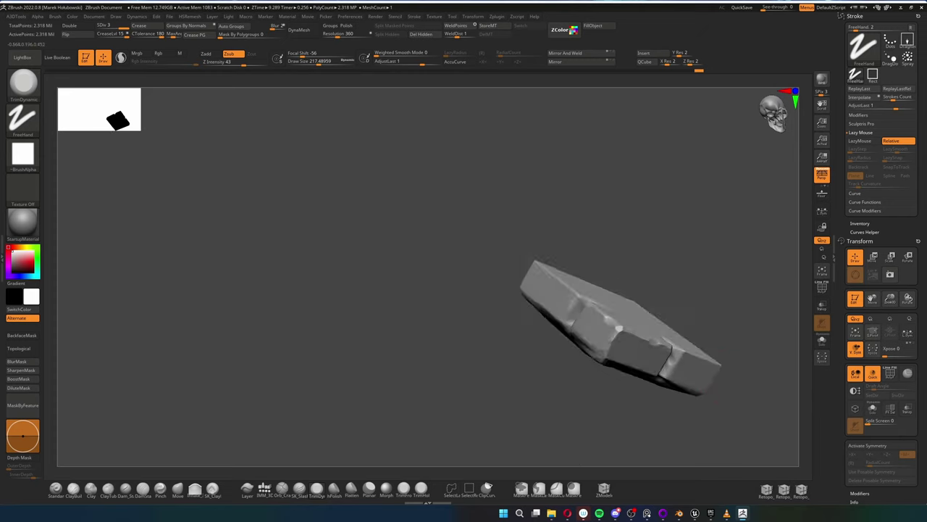
Step: Chip the slab's side edges with the TrimDynamic brush at a draw size of about 77
{"action": "key", "text": "s"}
{"action": "left_click_drag", "start_coordinate": [574, 334], "coordinate": [563, 336]}
{"action": "mouse_move", "coordinate": [572, 336]}
{"action": "right_mouse_down"}
{"action": "mouse_move", "coordinate": [621, 352]}
{"action": "mouse_move", "coordinate": [623, 371]}
{"action": "right_mouse_up"}
{"action": "key", "text": "s"}
{"action": "left_click_drag", "start_coordinate": [623, 372], "coordinate": [599, 343]}
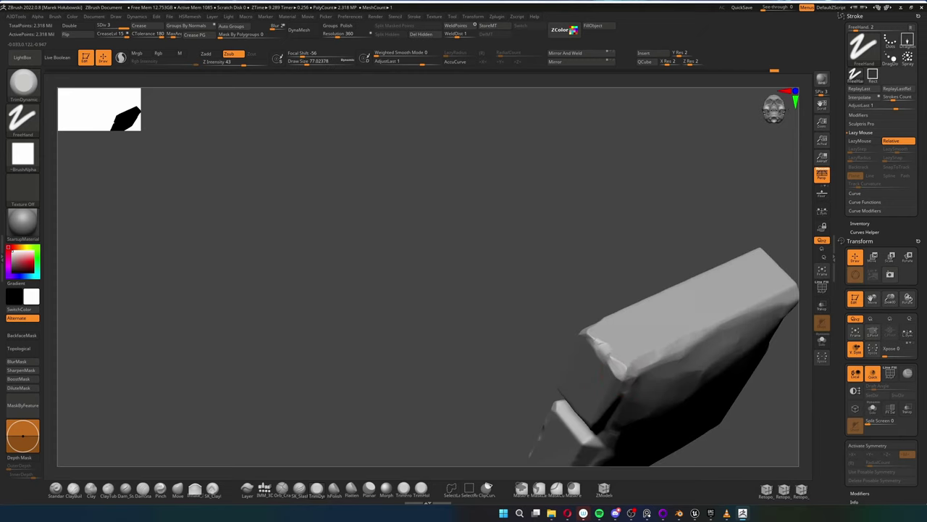
{"action": "mouse_move", "coordinate": [615, 355]}
{"action": "right_mouse_down"}
{"action": "mouse_move", "coordinate": [670, 349]}
{"action": "mouse_move", "coordinate": [714, 326]}
{"action": "right_mouse_up"}
{"action": "left_click_drag", "start_coordinate": [708, 288], "coordinate": [690, 317]}
Step: Bevel the slab's upper-right edge above the side notch with TrimDynamic at a draw size of about 49
{"action": "key", "text": "s"}
{"action": "left_click_drag", "start_coordinate": [692, 317], "coordinate": [691, 316]}
{"action": "left_click_drag", "start_coordinate": [712, 284], "coordinate": [692, 316]}
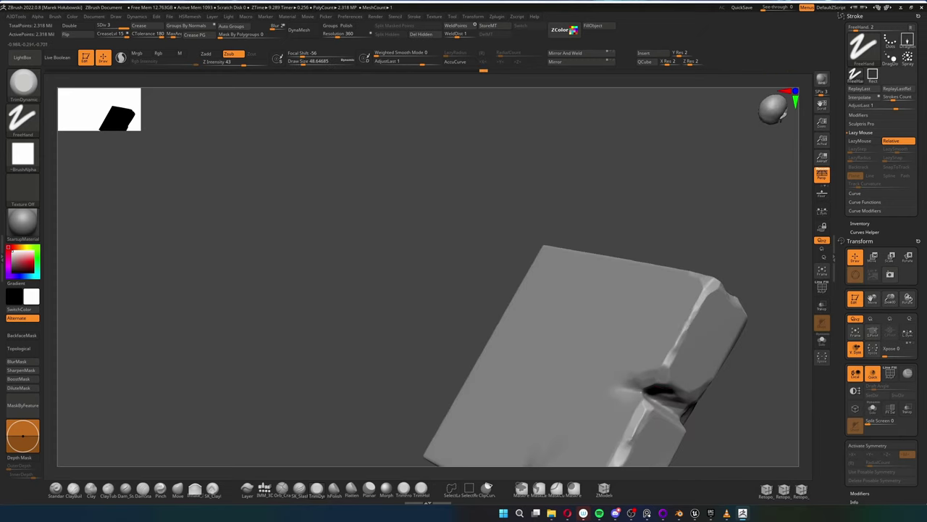
{"action": "left_click_drag", "start_coordinate": [714, 282], "coordinate": [688, 323]}
{"action": "right_click_drag", "start_coordinate": [688, 326], "coordinate": [724, 318]}
{"action": "left_click_drag", "start_coordinate": [710, 293], "coordinate": [692, 330]}
{"action": "right_click_drag", "start_coordinate": [696, 333], "coordinate": [699, 290], "text": "ctrl"}
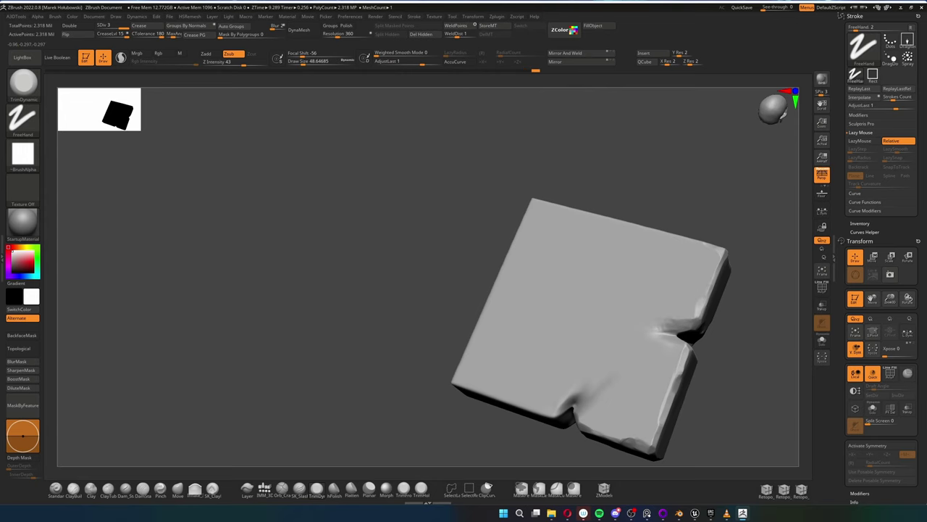
{"action": "right_click_drag", "start_coordinate": [630, 358], "coordinate": [729, 306]}
Step: Carve cracks with the Orb_Cracks brush at Z Intensity 36, deepening the right notch and joining the lower notch to the right edge
{"action": "left_click", "coordinate": [281, 488]}
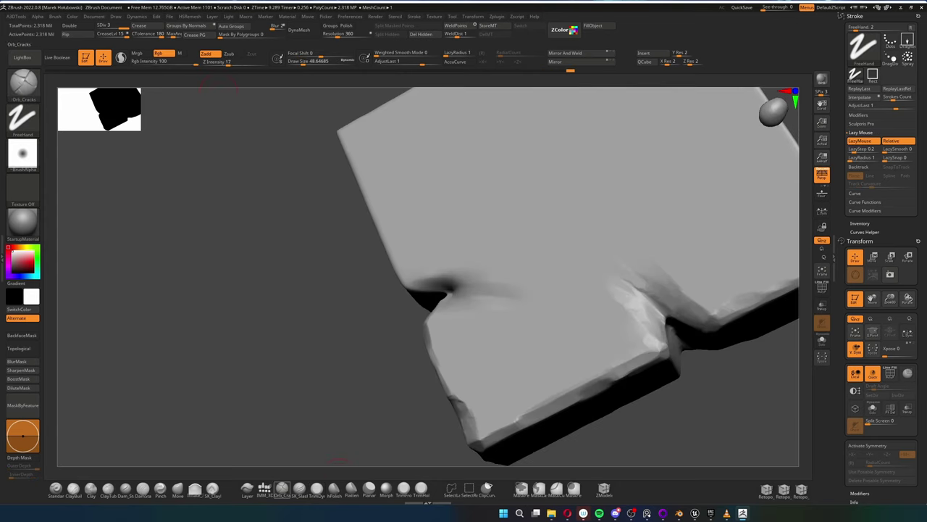
{"action": "left_click_drag", "start_coordinate": [219, 63], "coordinate": [227, 63]}
{"action": "right_click_drag", "start_coordinate": [550, 290], "coordinate": [588, 240]}
{"action": "left_click_drag", "start_coordinate": [588, 240], "coordinate": [638, 283]}
{"action": "right_click_drag", "start_coordinate": [587, 239], "coordinate": [572, 268]}
{"action": "right_click_drag", "start_coordinate": [572, 268], "coordinate": [518, 184], "text": "ctrl"}
{"action": "left_click_drag", "start_coordinate": [542, 381], "coordinate": [646, 289]}
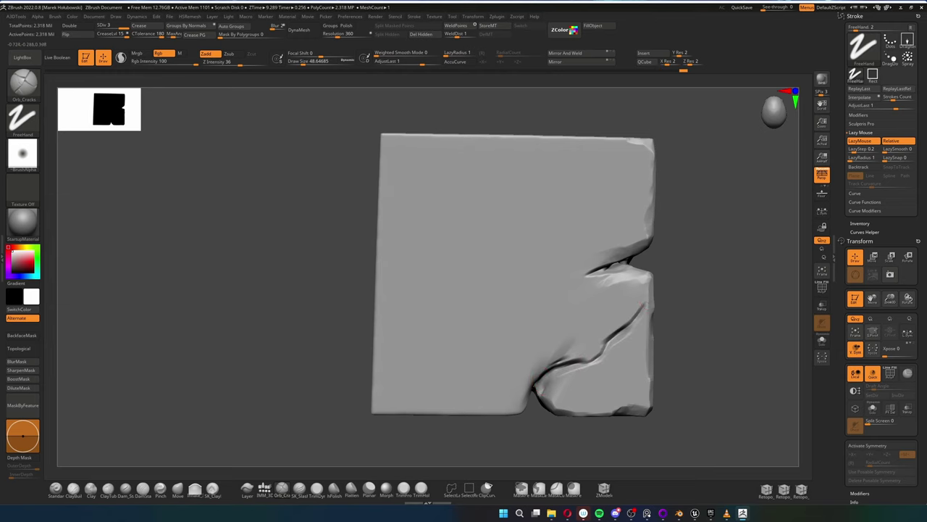
Step: Carve branching cracks that split the slab's broken lower-right corner into separate stones
{"action": "right_click_drag", "start_coordinate": [695, 311], "coordinate": [608, 289]}
{"action": "mouse_move", "coordinate": [691, 292]}
{"action": "right_mouse_down"}
{"action": "mouse_move", "coordinate": [746, 301]}
{"action": "mouse_move", "coordinate": [724, 318]}
{"action": "right_mouse_up"}
{"action": "left_click_drag", "start_coordinate": [615, 344], "coordinate": [629, 395]}
{"action": "right_click_drag", "start_coordinate": [631, 392], "coordinate": [703, 406]}
{"action": "left_click_drag", "start_coordinate": [600, 321], "coordinate": [617, 344]}
{"action": "mouse_move", "coordinate": [714, 391]}
{"action": "right_mouse_down"}
{"action": "mouse_move", "coordinate": [731, 438]}
{"action": "mouse_move", "coordinate": [714, 405]}
{"action": "mouse_move", "coordinate": [622, 362]}
{"action": "mouse_move", "coordinate": [617, 275]}
{"action": "mouse_move", "coordinate": [699, 300]}
{"action": "mouse_move", "coordinate": [652, 240]}
{"action": "right_mouse_up"}
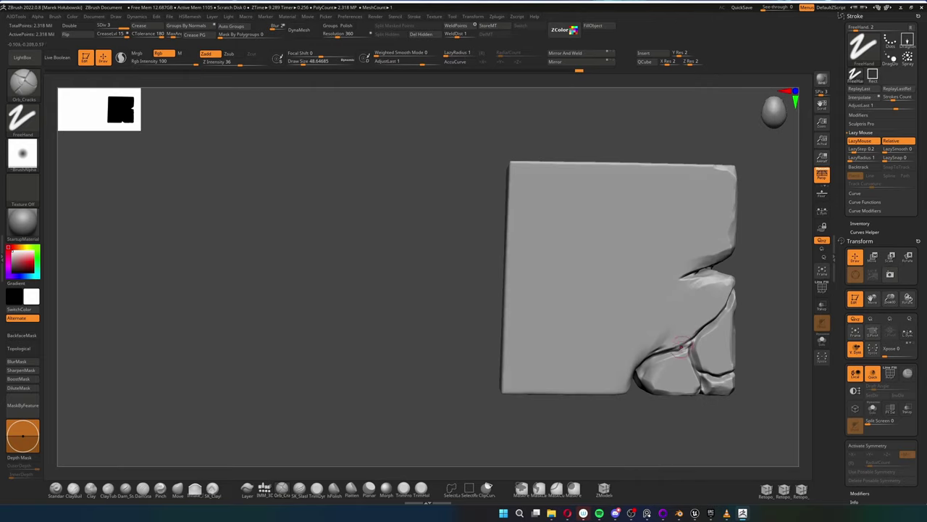
Step: Trim the edges of the broken lower-right stones with the TrimDynamic brush
{"action": "key", "text": "b"}
{"action": "key", "text": "t"}
{"action": "key", "text": "d"}
{"action": "mouse_move", "coordinate": [652, 276]}
{"action": "right_mouse_down"}
{"action": "mouse_move", "coordinate": [713, 217]}
{"action": "mouse_move", "coordinate": [652, 348]}
{"action": "right_mouse_up"}
{"action": "left_click_drag", "start_coordinate": [720, 360], "coordinate": [760, 381]}
{"action": "right_click_drag", "start_coordinate": [731, 428], "coordinate": [694, 352]}
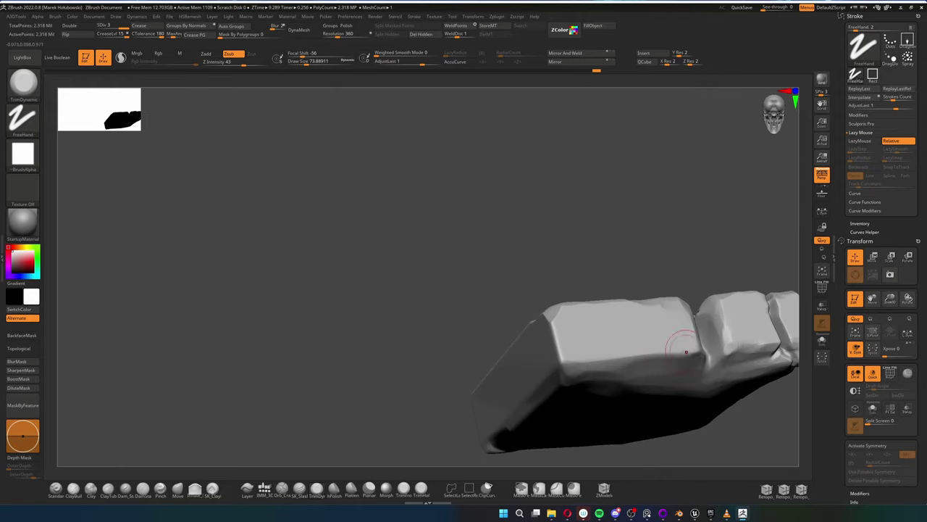
Step: Chip the slab's lower-left corner and lower front edge with TrimDynamic at a draw size of about 74
{"action": "left_click_drag", "start_coordinate": [556, 320], "coordinate": [567, 364]}
{"action": "right_click_drag", "start_coordinate": [572, 362], "coordinate": [579, 424]}
{"action": "left_click_drag", "start_coordinate": [572, 313], "coordinate": [645, 310]}
{"action": "right_click_drag", "start_coordinate": [644, 311], "coordinate": [663, 391]}
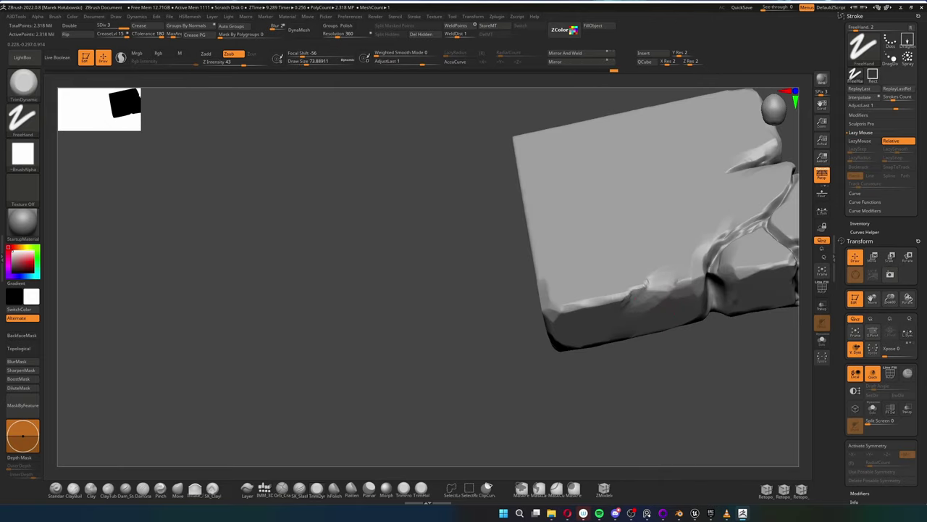
{"action": "left_click_drag", "start_coordinate": [659, 280], "coordinate": [692, 279]}
{"action": "mouse_move", "coordinate": [692, 282]}
{"action": "right_mouse_down"}
{"action": "mouse_move", "coordinate": [677, 326]}
{"action": "mouse_move", "coordinate": [599, 290]}
{"action": "right_mouse_up"}
Step: Bevel the stone edges along the cracks and notches with the TrimDynamic brush
{"action": "right_click_drag", "start_coordinate": [674, 252], "coordinate": [720, 260]}
{"action": "left_click_drag", "start_coordinate": [701, 305], "coordinate": [711, 346]}
{"action": "left_click_drag", "start_coordinate": [717, 330], "coordinate": [707, 355]}
{"action": "mouse_move", "coordinate": [706, 348]}
{"action": "right_mouse_down"}
{"action": "mouse_move", "coordinate": [606, 343]}
{"action": "mouse_move", "coordinate": [623, 348]}
{"action": "right_mouse_up"}
{"action": "mouse_move", "coordinate": [625, 345]}
{"action": "left_mouse_down"}
{"action": "mouse_move", "coordinate": [631, 317]}
{"action": "mouse_move", "coordinate": [595, 322]}
{"action": "left_mouse_up"}
{"action": "mouse_move", "coordinate": [615, 293]}
{"action": "left_mouse_down"}
{"action": "mouse_move", "coordinate": [603, 308]}
{"action": "mouse_move", "coordinate": [637, 353]}
{"action": "left_mouse_up"}
{"action": "right_click_drag", "start_coordinate": [634, 348], "coordinate": [728, 334]}
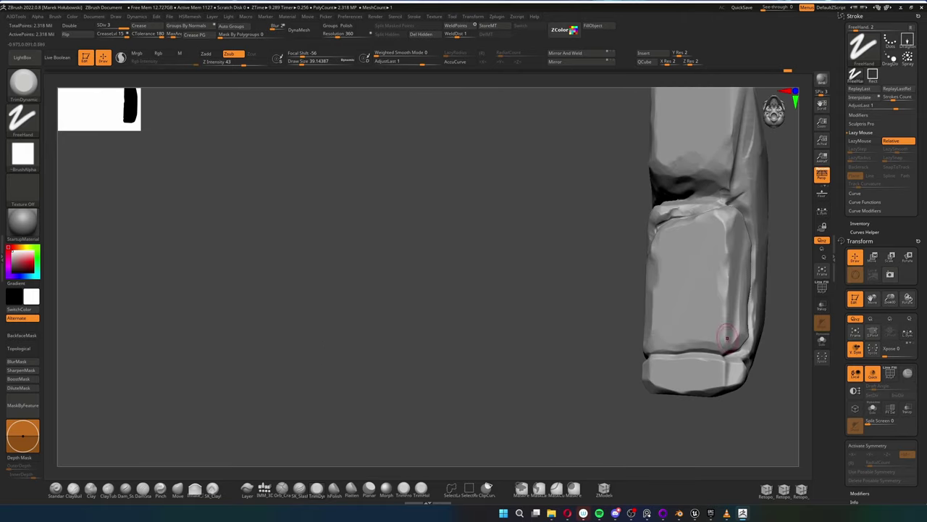
Step: Trim the side faces and corners of the broken right-hand stones at a draw size of about 39
{"action": "left_click_drag", "start_coordinate": [735, 342], "coordinate": [743, 295]}
{"action": "mouse_move", "coordinate": [741, 362]}
{"action": "left_mouse_down"}
{"action": "mouse_move", "coordinate": [728, 386]}
{"action": "mouse_move", "coordinate": [655, 359]}
{"action": "left_mouse_up"}
{"action": "right_click_drag", "start_coordinate": [670, 359], "coordinate": [714, 356]}
{"action": "left_click_drag", "start_coordinate": [704, 376], "coordinate": [733, 394]}
{"action": "right_click_drag", "start_coordinate": [725, 387], "coordinate": [628, 306]}
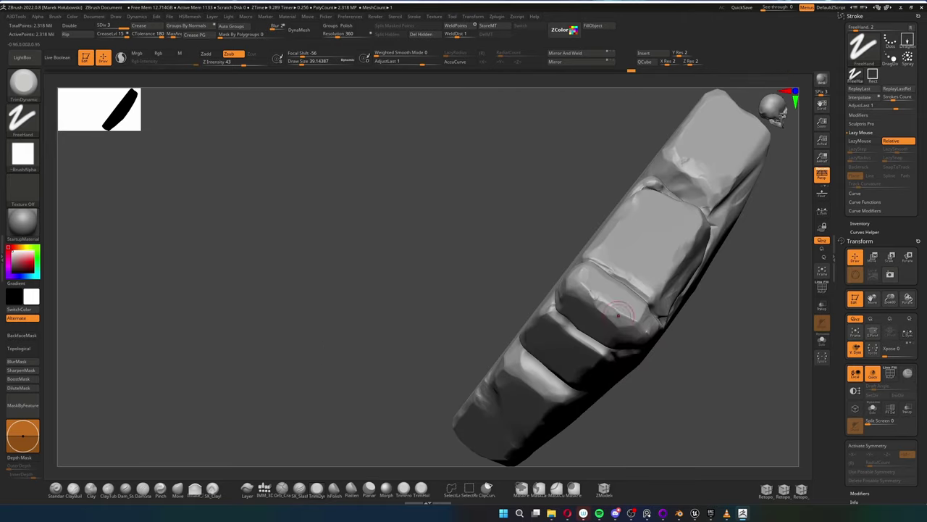
{"action": "left_click_drag", "start_coordinate": [627, 307], "coordinate": [641, 325]}
Step: Wear down the long edges of the slab's left side with TrimDynamic at a draw size of about 77
{"action": "right_click_drag", "start_coordinate": [641, 325], "coordinate": [689, 304]}
{"action": "mouse_move", "coordinate": [688, 304]}
{"action": "right_mouse_down", "text": "ctrl"}
{"action": "mouse_move", "coordinate": [689, 281]}
{"action": "mouse_move", "coordinate": [713, 282]}
{"action": "right_mouse_up", "text": "ctrl"}
{"action": "right_click_drag", "start_coordinate": [713, 283], "coordinate": [714, 311], "text": "ctrl"}
{"action": "left_click_drag", "start_coordinate": [526, 243], "coordinate": [527, 323]}
{"action": "mouse_move", "coordinate": [529, 155]}
{"action": "left_mouse_down"}
{"action": "mouse_move", "coordinate": [527, 239]}
{"action": "mouse_move", "coordinate": [533, 155]}
{"action": "left_mouse_up"}
{"action": "mouse_move", "coordinate": [530, 164]}
{"action": "left_mouse_down"}
{"action": "mouse_move", "coordinate": [528, 133]}
{"action": "mouse_move", "coordinate": [522, 333]}
{"action": "left_mouse_up"}
{"action": "right_click_drag", "start_coordinate": [420, 403], "coordinate": [521, 340]}
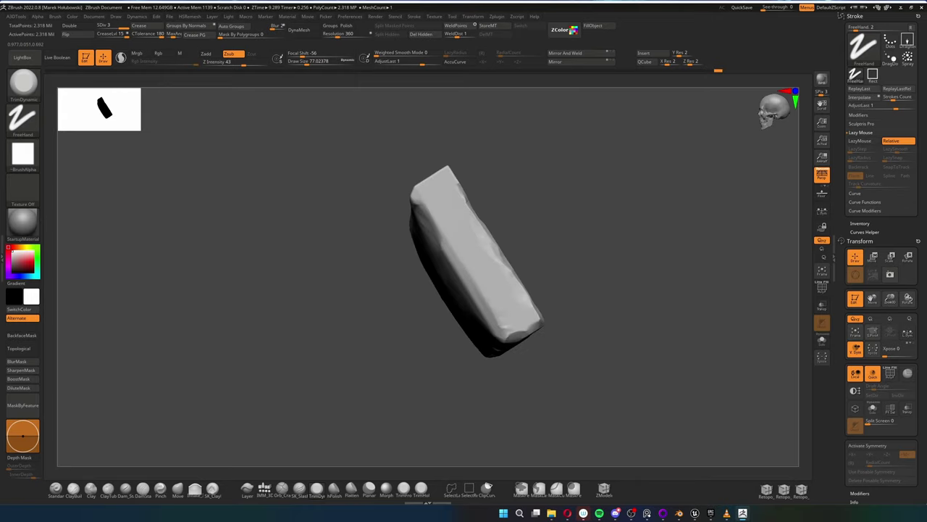
{"action": "left_click_drag", "start_coordinate": [475, 279], "coordinate": [500, 326]}
Step: Chip the slab's remaining outer edges and corners with broad TrimDynamic strokes
{"action": "right_click_drag", "start_coordinate": [521, 362], "coordinate": [463, 312]}
{"action": "left_click_drag", "start_coordinate": [456, 185], "coordinate": [439, 211]}
{"action": "right_click_drag", "start_coordinate": [437, 212], "coordinate": [464, 319]}
{"action": "left_click_drag", "start_coordinate": [436, 195], "coordinate": [471, 230]}
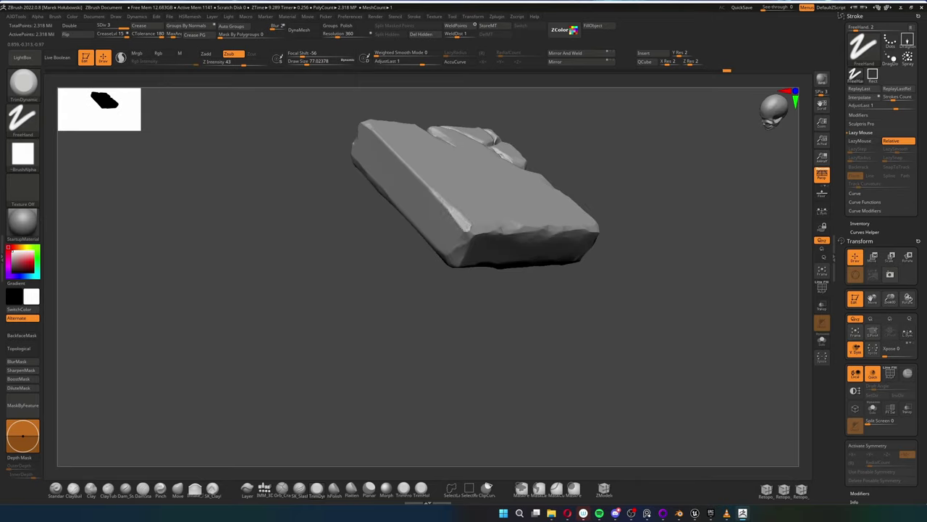
{"action": "right_click_drag", "start_coordinate": [471, 230], "coordinate": [434, 290]}
{"action": "left_click_drag", "start_coordinate": [376, 236], "coordinate": [410, 283]}
{"action": "mouse_move", "coordinate": [409, 279]}
{"action": "right_mouse_down"}
{"action": "mouse_move", "coordinate": [389, 309]}
{"action": "mouse_move", "coordinate": [326, 218]}
{"action": "mouse_move", "coordinate": [405, 268]}
{"action": "right_mouse_up"}
Step: Extend a thin Orb_Cracks crack from the right notch toward the face's centre and switch back to TrimDynamic
{"action": "key", "text": "b"}
{"action": "key", "text": "o"}
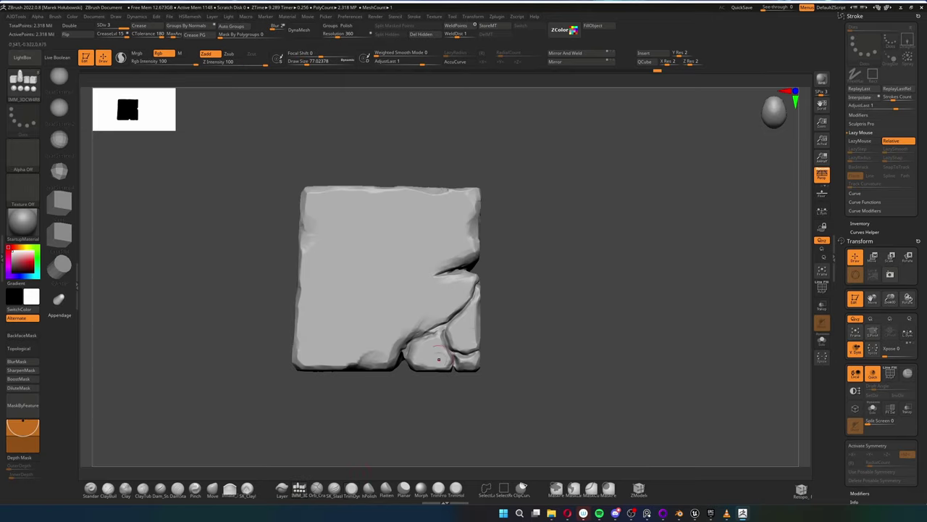
{"action": "key", "text": "c"}
{"action": "left_click_drag", "start_coordinate": [437, 274], "coordinate": [372, 312]}
{"action": "key", "text": "b"}
{"action": "key", "text": "t"}
{"action": "key", "text": "d"}
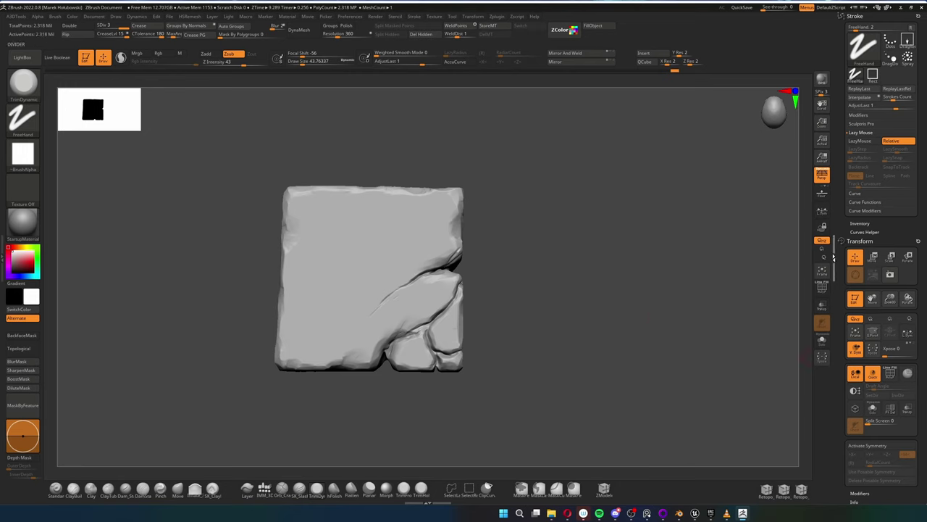
Step: Mask a curling vine with one large and one small spiral on the front face, using a draw size of about 17
{"action": "scroll", "coordinate": [833, 257], "scroll_direction": "down", "scroll_amount": 6}
{"action": "key", "text": "s"}
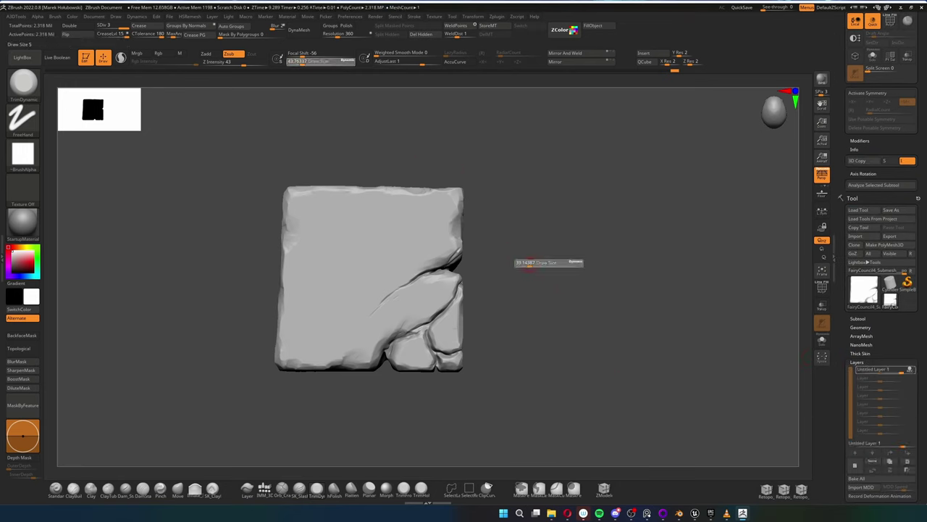
{"action": "left_click", "coordinate": [529, 263]}
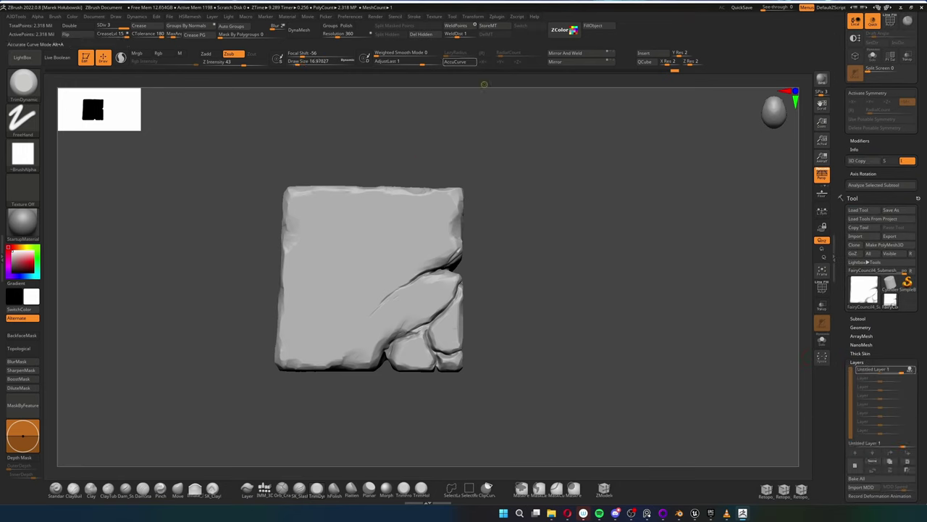
{"action": "key", "text": "ctrl+l"}
{"action": "mouse_move", "coordinate": [362, 365]}
{"action": "left_mouse_down", "text": "ctrl"}
{"action": "mouse_move", "coordinate": [321, 276]}
{"action": "mouse_move", "coordinate": [422, 216]}
{"action": "mouse_move", "coordinate": [412, 290]}
{"action": "mouse_move", "coordinate": [349, 275]}
{"action": "mouse_move", "coordinate": [376, 260]}
{"action": "left_mouse_up", "text": "ctrl"}
{"action": "mouse_move", "coordinate": [322, 300]}
{"action": "left_mouse_down", "text": "ctrl"}
{"action": "mouse_move", "coordinate": [315, 268]}
{"action": "mouse_move", "coordinate": [282, 274]}
{"action": "mouse_move", "coordinate": [342, 274]}
{"action": "mouse_move", "coordinate": [340, 366]}
{"action": "left_mouse_up", "text": "ctrl"}
{"action": "key", "text": "ctrl+z"}
{"action": "key", "text": "ctrl+z"}
{"action": "mouse_move", "coordinate": [309, 262]}
{"action": "left_mouse_down", "text": "ctrl"}
{"action": "mouse_move", "coordinate": [326, 274]}
{"action": "mouse_move", "coordinate": [423, 247]}
{"action": "mouse_move", "coordinate": [384, 319]}
{"action": "mouse_move", "coordinate": [397, 261]}
{"action": "mouse_move", "coordinate": [388, 292]}
{"action": "left_mouse_up", "text": "ctrl"}
{"action": "mouse_move", "coordinate": [282, 204]}
{"action": "left_mouse_down", "text": "ctrl"}
{"action": "mouse_move", "coordinate": [393, 264]}
{"action": "mouse_move", "coordinate": [365, 306]}
{"action": "left_mouse_up", "text": "ctrl"}
{"action": "key", "text": "ctrl+z"}
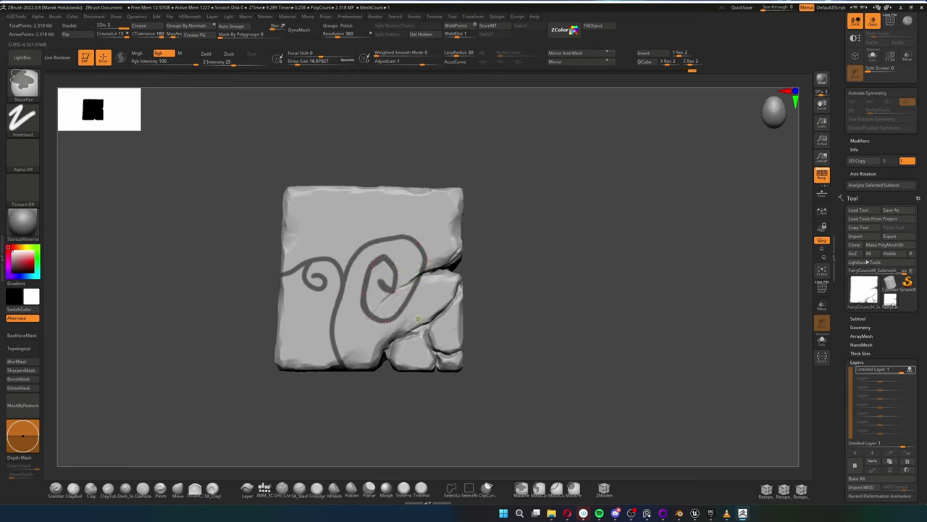
{"action": "left_click_drag", "start_coordinate": [335, 355], "coordinate": [334, 307], "text": "ctrl"}
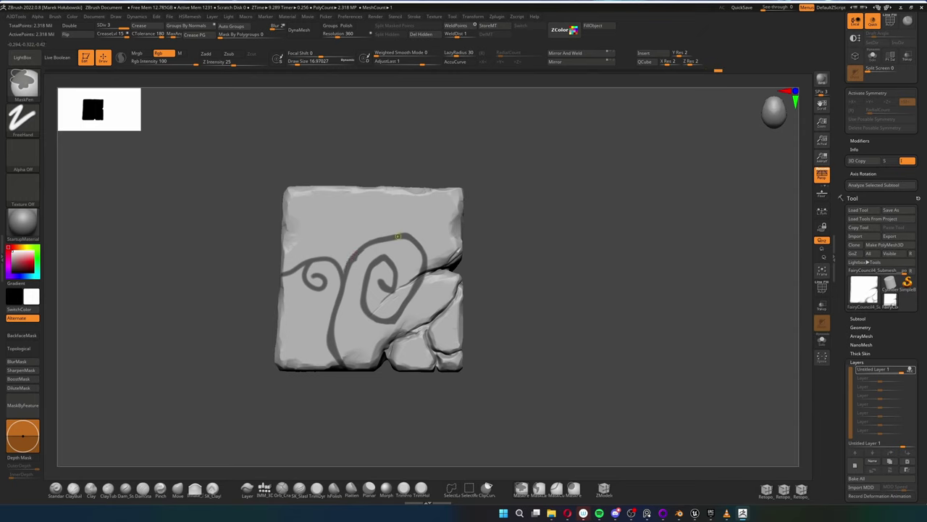
Step: Push the vine pattern into the slab with the mask inverted, and clear the mask
{"action": "left_click", "coordinate": [624, 349], "text": "ctrl"}
{"action": "left_click_drag", "start_coordinate": [624, 349], "coordinate": [703, 341]}
{"action": "key", "text": "w"}
{"action": "left_click_drag", "start_coordinate": [361, 268], "coordinate": [350, 270]}
{"action": "left_click_drag", "start_coordinate": [471, 318], "coordinate": [500, 315]}
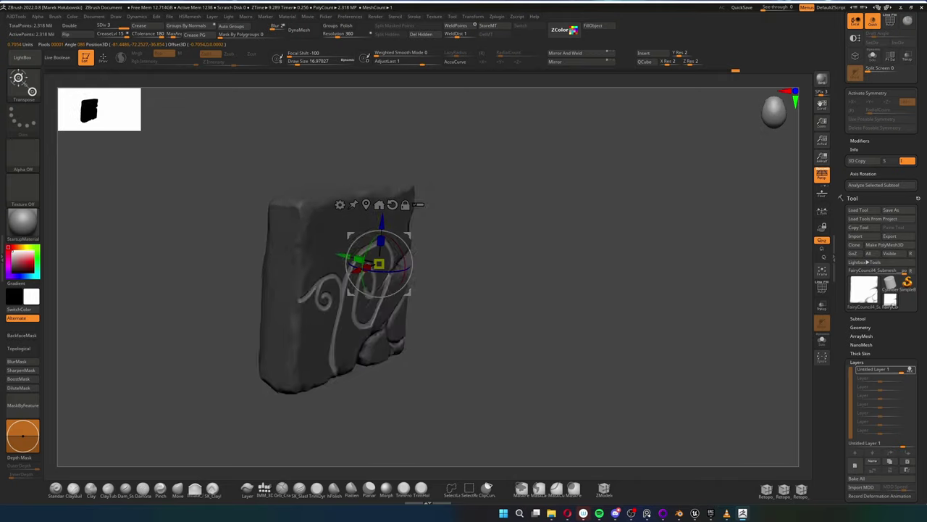
{"action": "right_click_drag", "start_coordinate": [500, 315], "coordinate": [493, 348], "text": "ctrl"}
{"action": "left_click_drag", "start_coordinate": [551, 318], "coordinate": [579, 348], "text": "ctrl"}
Step: Return to brush drawing and add a new sculpt layer for detailing the engraved slab
{"action": "key", "text": "q"}
{"action": "left_click_drag", "start_coordinate": [579, 334], "coordinate": [500, 337]}
{"action": "right_click_drag", "start_coordinate": [500, 337], "coordinate": [500, 362], "text": "ctrl"}
{"action": "left_click", "coordinate": [854, 465]}
{"action": "right_click_drag", "start_coordinate": [580, 326], "coordinate": [579, 301], "text": "ctrl"}
{"action": "right_click_drag", "start_coordinate": [507, 304], "coordinate": [574, 294], "text": "alt"}
{"action": "key", "text": "s"}
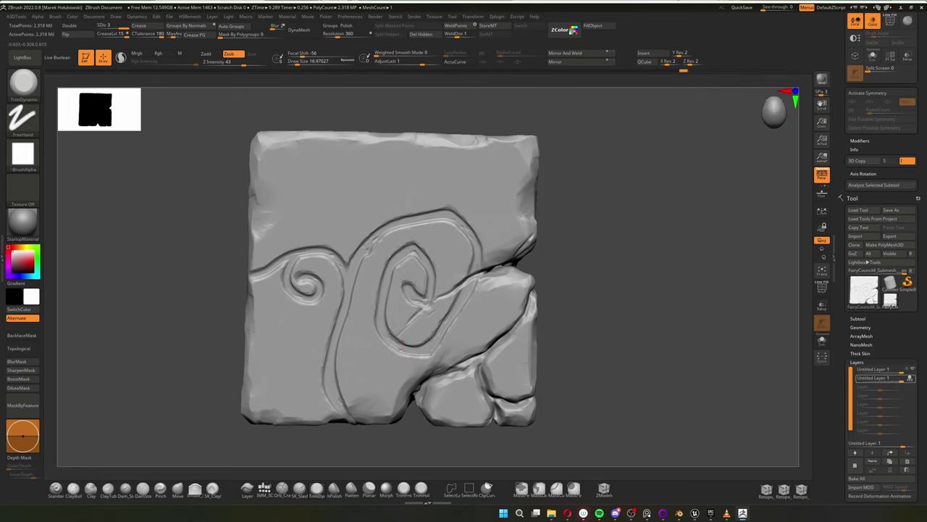
Step: Carve fine Orb_Cracks scratches across the engraved spirals and smooth the surface beside the lower crack
{"action": "left_click", "coordinate": [282, 489]}
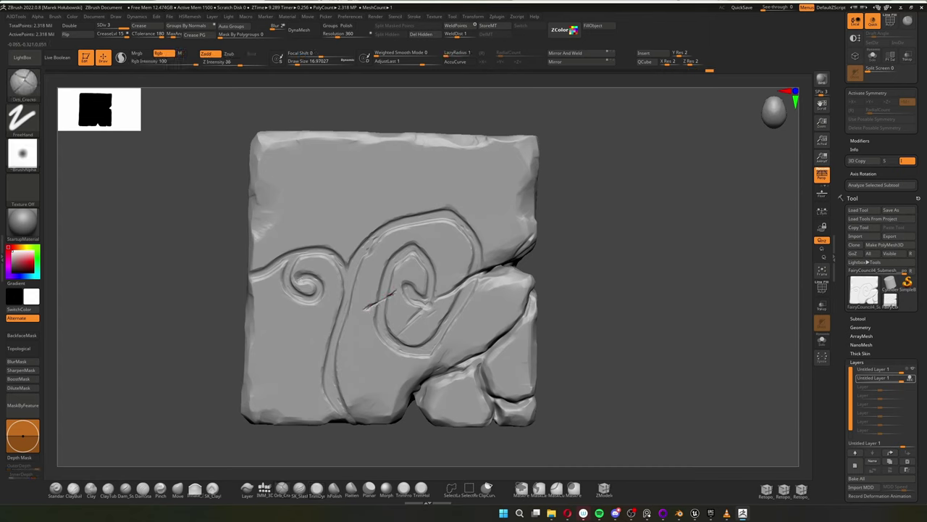
{"action": "left_click_drag", "start_coordinate": [422, 367], "coordinate": [428, 354]}
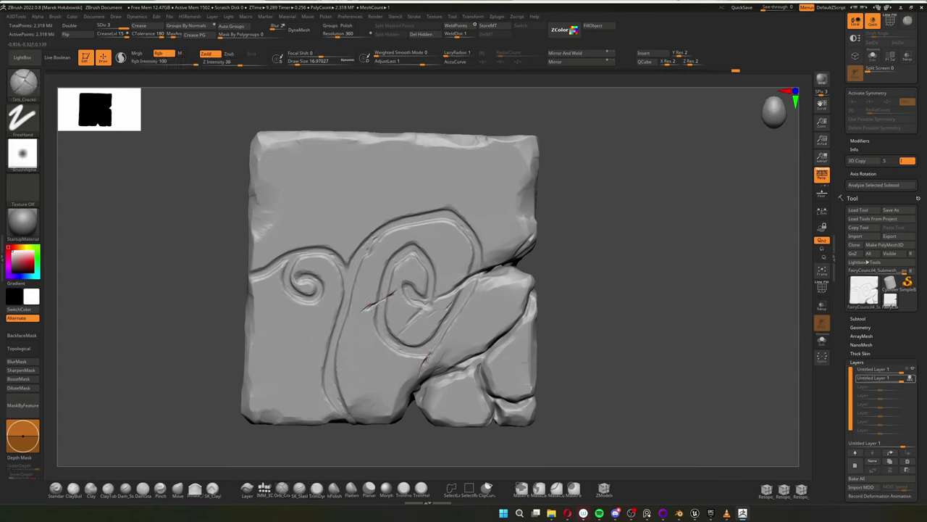
{"action": "left_click_drag", "start_coordinate": [434, 318], "coordinate": [456, 303]}
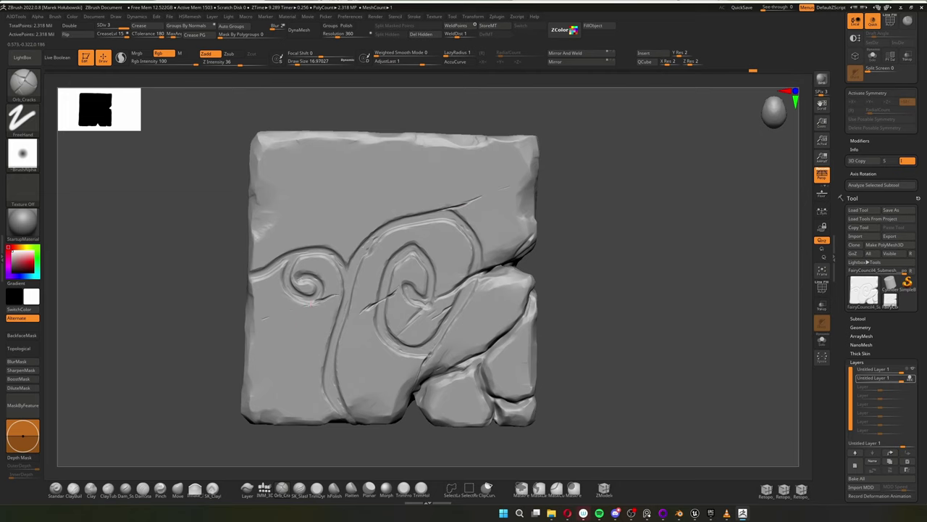
{"action": "left_click_drag", "start_coordinate": [652, 305], "coordinate": [615, 282]}
{"action": "left_click_drag", "start_coordinate": [434, 366], "coordinate": [453, 374], "text": "shift"}
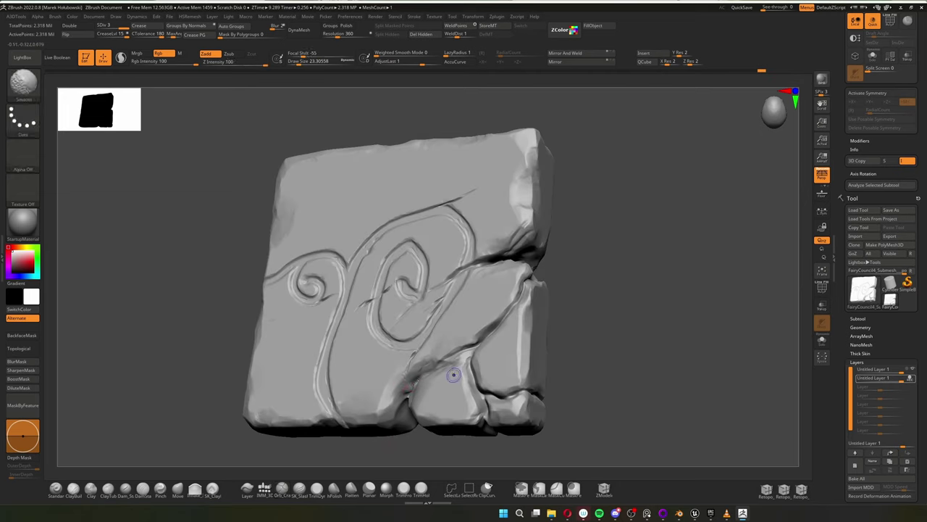
{"action": "left_click_drag", "start_coordinate": [597, 282], "coordinate": [621, 297], "text": "shift"}
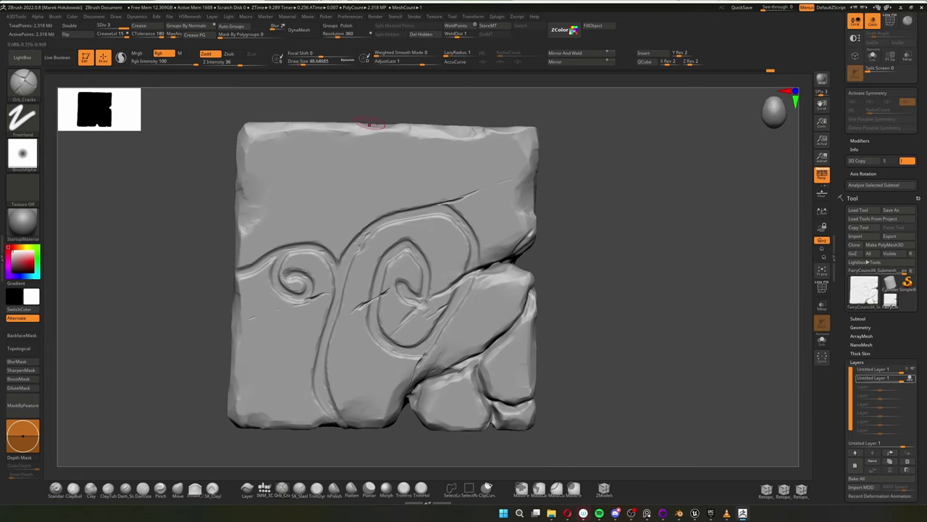
Step: Carve larger Orb_Cracks cracks down from the top edge and across the upper-left corner at a draw size of about 49
{"action": "left_click_drag", "start_coordinate": [370, 127], "coordinate": [311, 195]}
{"action": "left_click_drag", "start_coordinate": [242, 130], "coordinate": [257, 190]}
{"action": "mouse_move", "coordinate": [330, 168]}
{"action": "left_mouse_down"}
{"action": "mouse_move", "coordinate": [413, 128]}
{"action": "mouse_move", "coordinate": [283, 215]}
{"action": "left_mouse_up"}
Step: Trim the new cracks, the top edge and the upper-left corner with TrimDynamic at a draw size of about 31
{"action": "left_click", "coordinate": [317, 489]}
{"action": "mouse_move", "coordinate": [333, 169]}
{"action": "left_mouse_down"}
{"action": "mouse_move", "coordinate": [360, 127]}
{"action": "mouse_move", "coordinate": [401, 135]}
{"action": "mouse_move", "coordinate": [412, 127]}
{"action": "left_mouse_up"}
{"action": "mouse_move", "coordinate": [368, 151]}
{"action": "left_mouse_down"}
{"action": "mouse_move", "coordinate": [386, 138]}
{"action": "mouse_move", "coordinate": [354, 159]}
{"action": "left_mouse_up"}
{"action": "left_click_drag", "start_coordinate": [493, 133], "coordinate": [520, 134]}
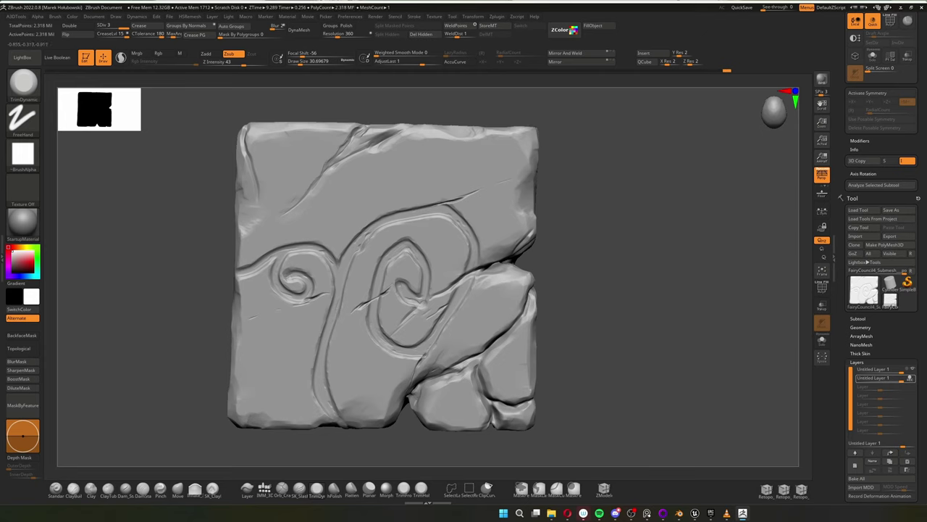
{"action": "left_click_drag", "start_coordinate": [242, 134], "coordinate": [239, 148]}
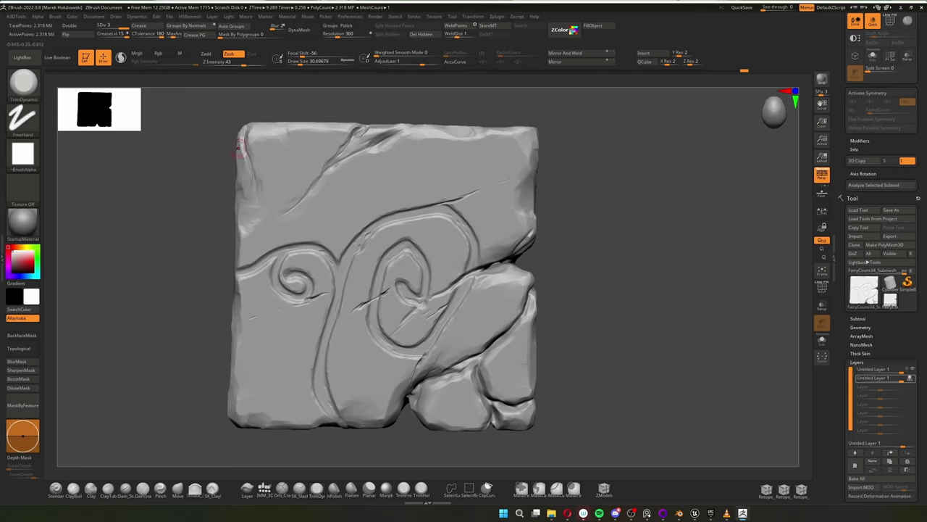
{"action": "left_click_drag", "start_coordinate": [251, 204], "coordinate": [257, 188]}
Step: Polish a shallow worn patch below the small spiral using the hPolish brush with Alpha 28
{"action": "left_click", "coordinate": [334, 491]}
{"action": "left_click", "coordinate": [23, 154]}
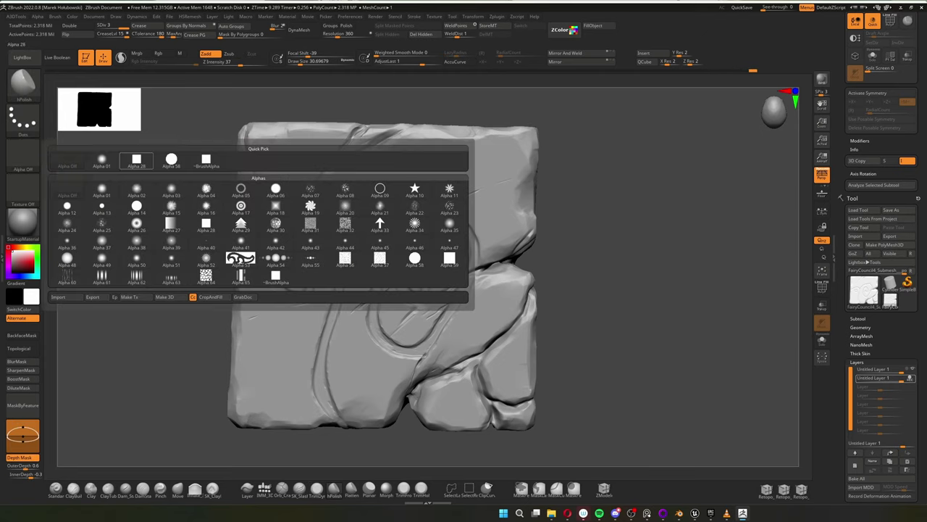
{"action": "left_click", "coordinate": [205, 223]}
{"action": "mouse_move", "coordinate": [286, 354]}
{"action": "left_mouse_down"}
{"action": "mouse_move", "coordinate": [276, 362]}
{"action": "mouse_move", "coordinate": [300, 333]}
{"action": "mouse_move", "coordinate": [271, 385]}
{"action": "left_mouse_up"}
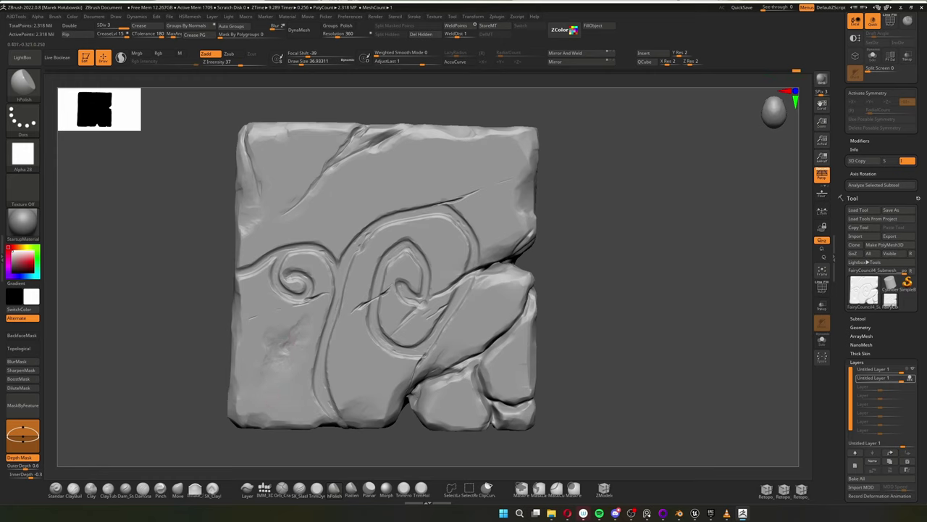
{"action": "key", "text": "bracketright"}
{"action": "left_click_drag", "start_coordinate": [267, 324], "coordinate": [280, 353]}
Step: Reduce the hPolish brush size, switch to TrimDynamic and set its draw size to about 27
{"action": "key", "text": "["}
{"action": "key", "text": "["}
{"action": "key", "text": "["}
{"action": "key", "text": "s"}
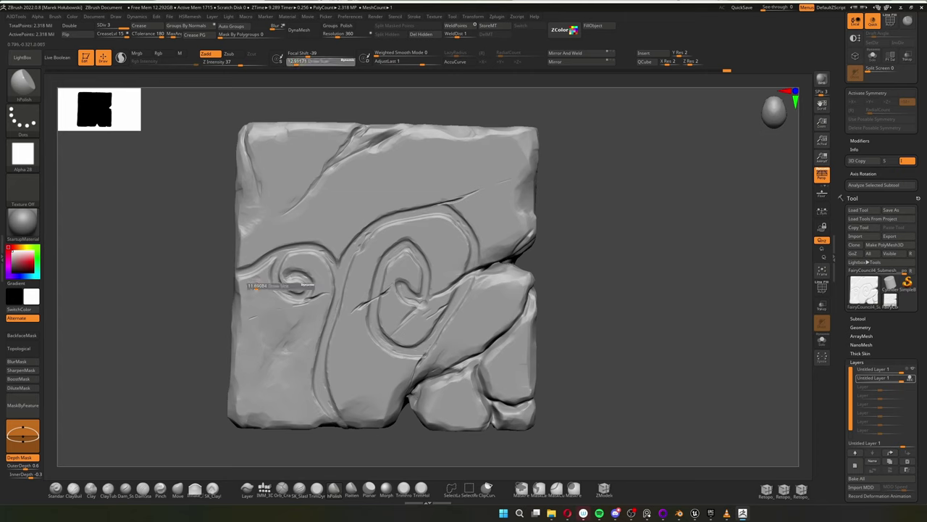
{"action": "key", "text": "2"}
{"action": "key", "text": "s"}
{"action": "left_click_drag", "start_coordinate": [257, 285], "coordinate": [261, 285]}
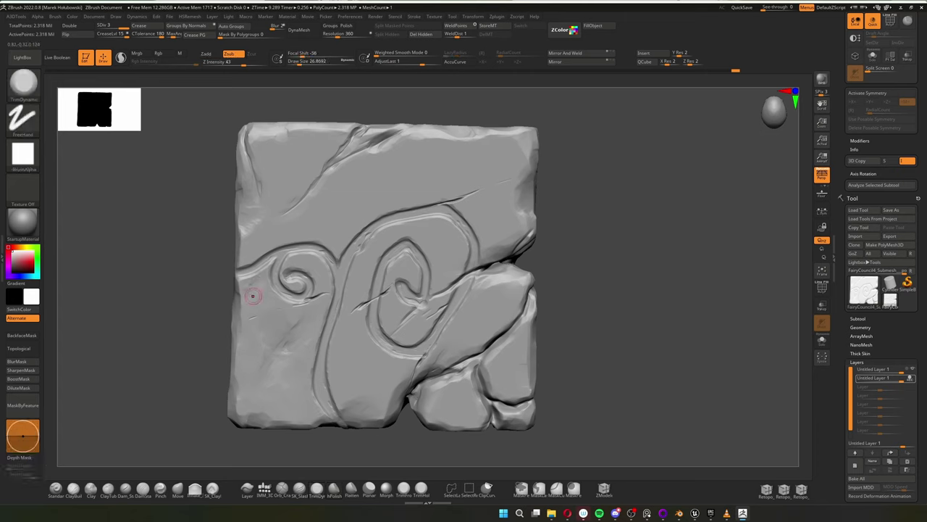
Step: Add small dents around the vine and on the lower broken stones, alternating TrimDynamic and hPolish at varied draw sizes
{"action": "key", "text": "bracketright"}
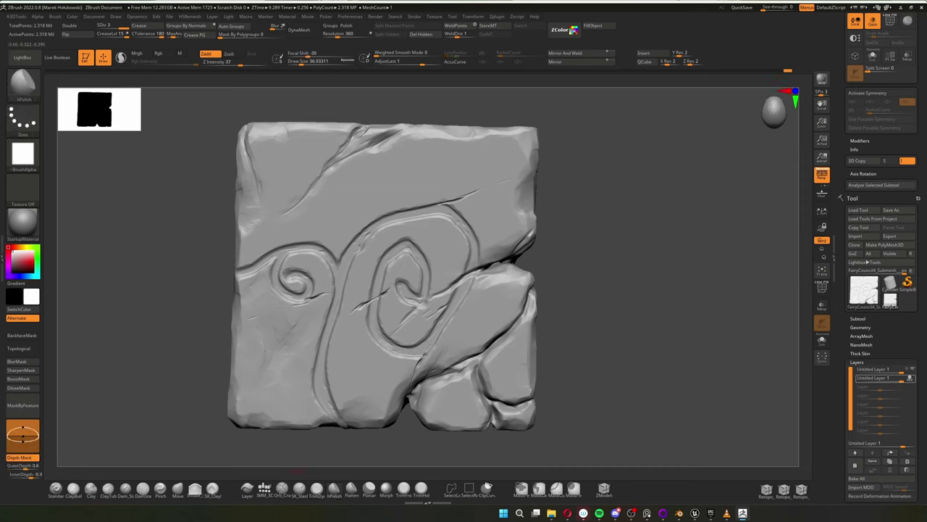
{"action": "key", "text": "bracketleft"}
{"action": "key", "text": "bracketleft"}
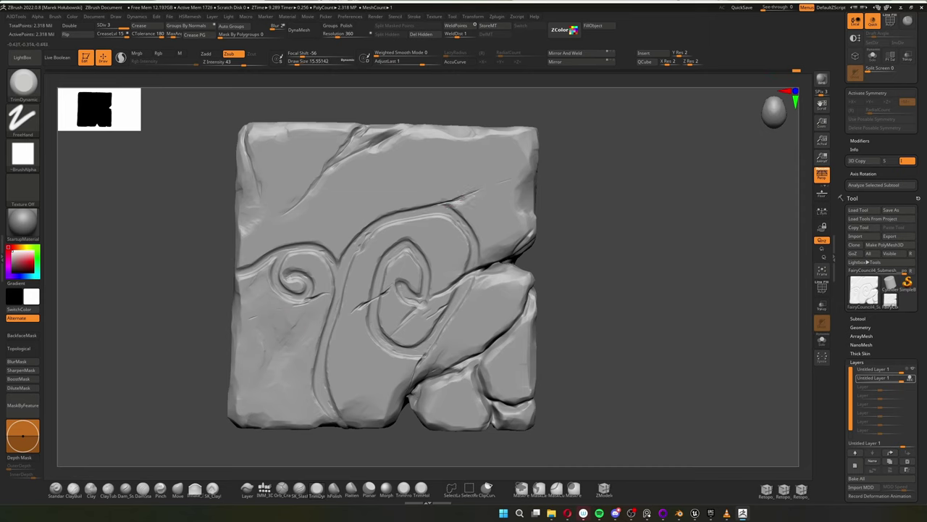
{"action": "left_click", "coordinate": [334, 490]}
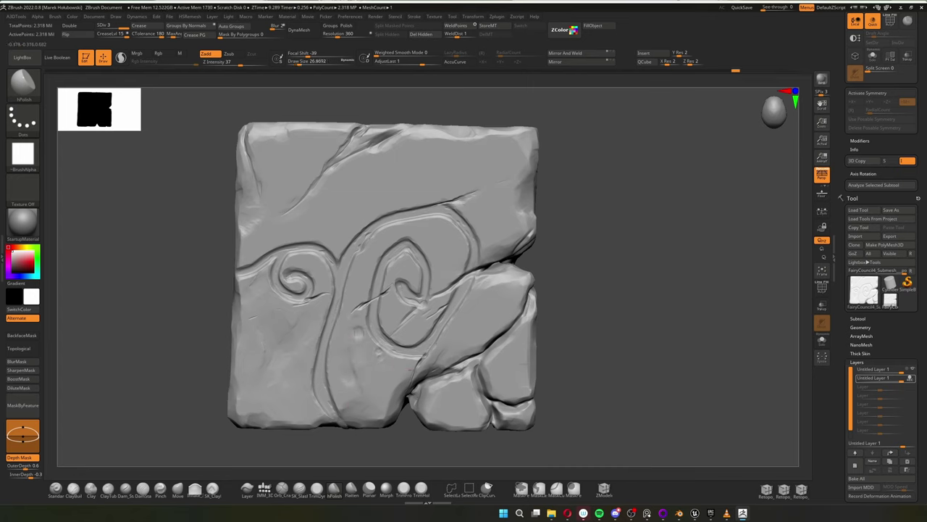
{"action": "key", "text": "bracketright"}
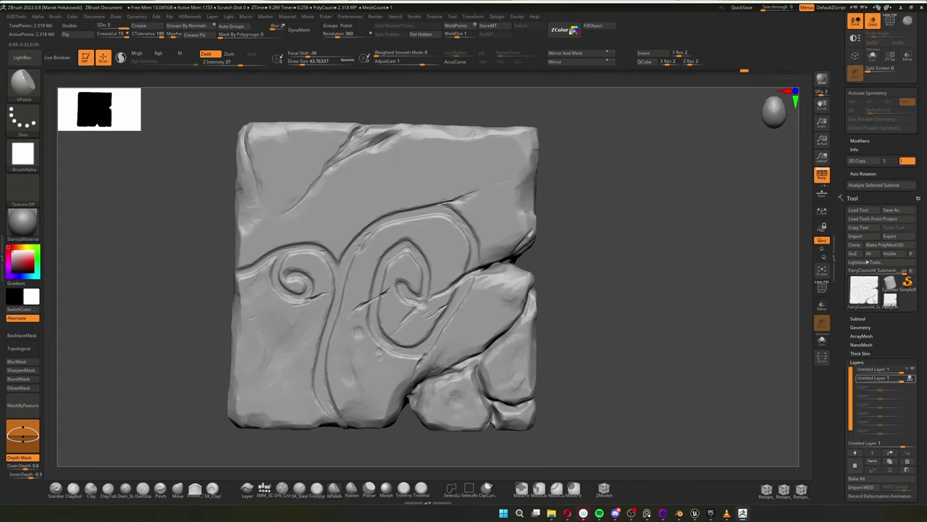
Step: Chip and soften small dents around the large spiral, alternating hPolish and TrimDynamic at draw sizes of about 25 to 37
{"action": "key", "text": "bracketleft"}
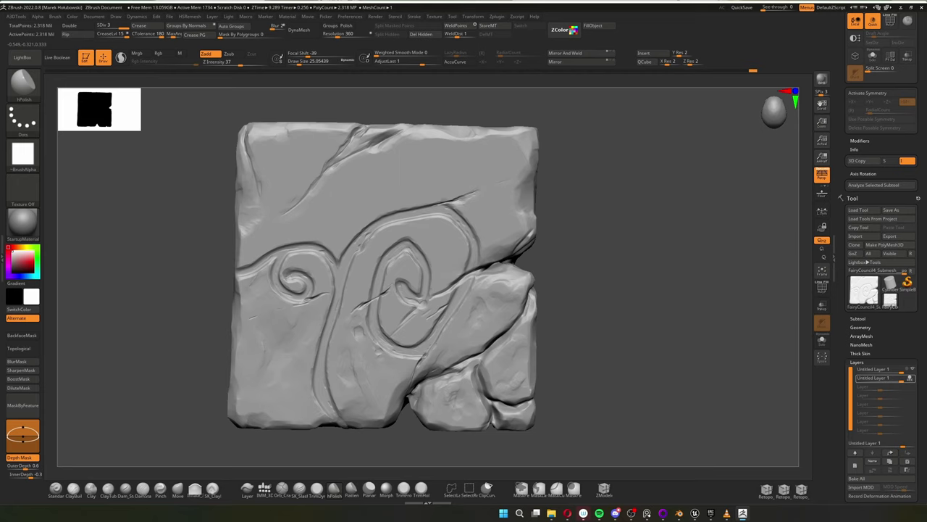
{"action": "key", "text": "b"}
{"action": "key", "text": "t"}
{"action": "key", "text": "d"}
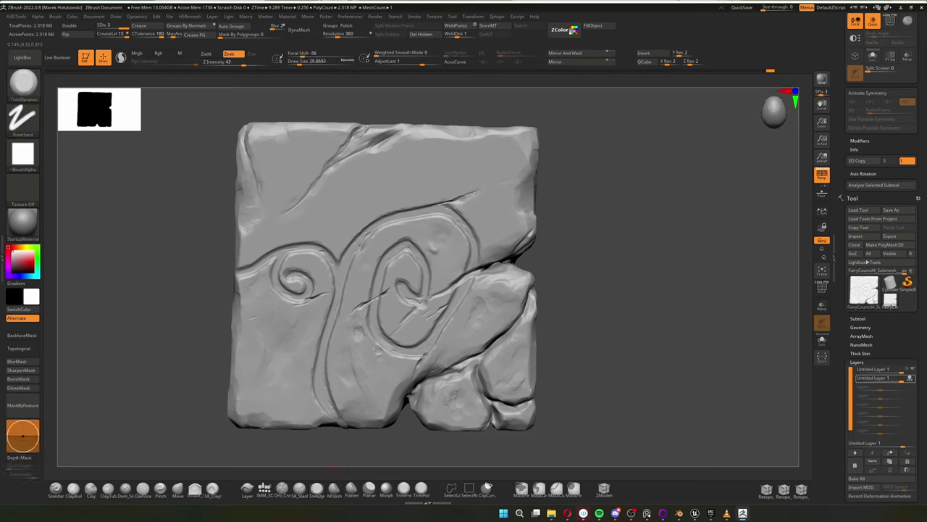
{"action": "key", "text": "s"}
{"action": "left_click_drag", "start_coordinate": [367, 372], "coordinate": [371, 372]}
{"action": "left_click", "coordinate": [334, 489]}
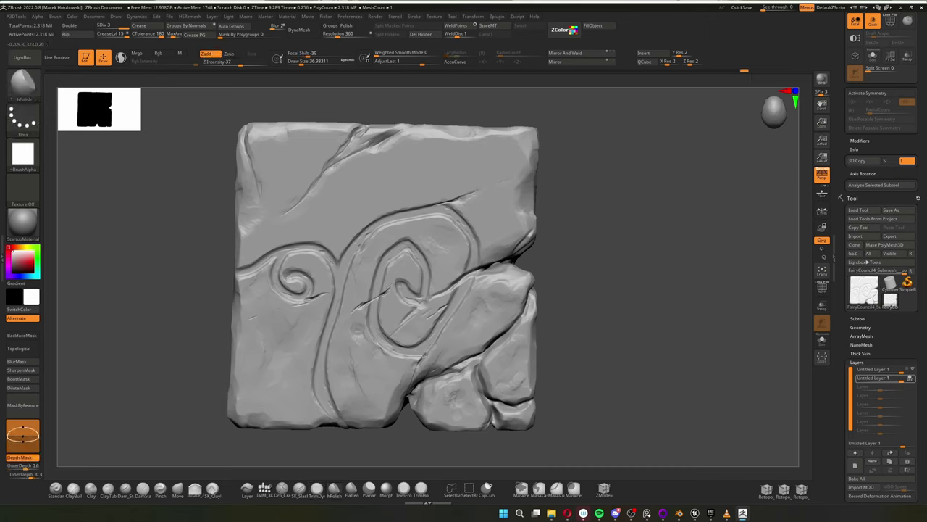
Step: Set Orb_Cracks to a draw size of about 17 and polish worn dents across the upper slab with hPolish at about 62
{"action": "key", "text": "b"}
{"action": "key", "text": "o"}
{"action": "key", "text": "c"}
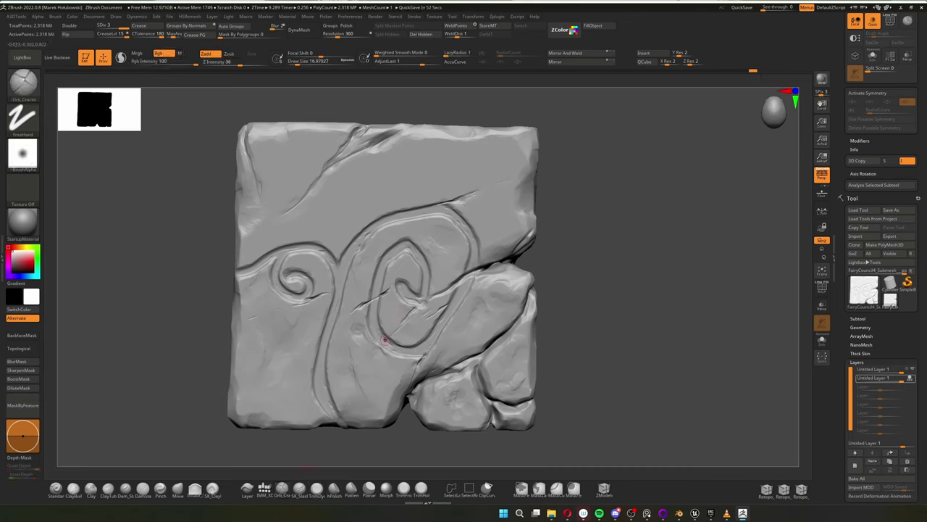
{"action": "key", "text": "b"}
{"action": "key", "text": "h"}
{"action": "key", "text": "p"}
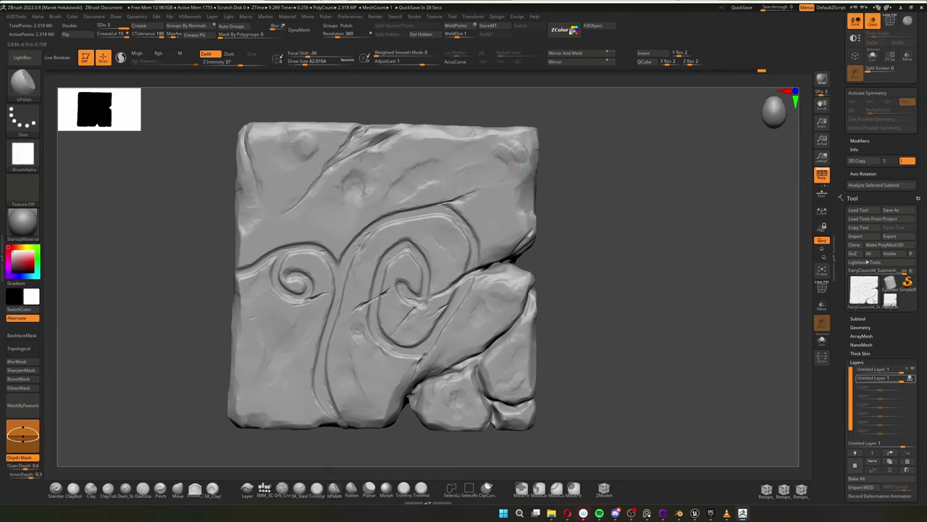
Step: Flatten the dents on the lower-right broken stones with TrimDynamic at draw sizes of about 68 down to 37
{"action": "key", "text": "b"}
{"action": "key", "text": "t"}
{"action": "key", "text": "d"}
{"action": "left_click_drag", "start_coordinate": [500, 283], "coordinate": [519, 294]}
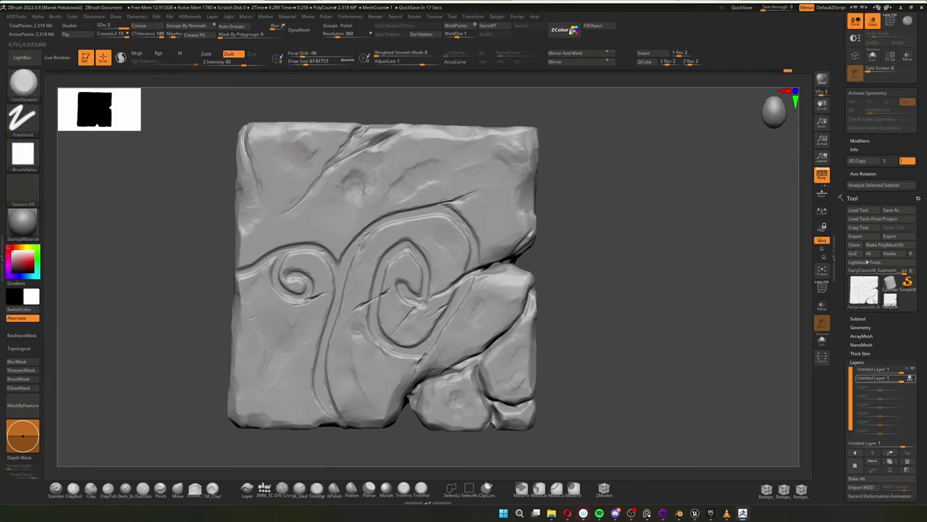
{"action": "mouse_move", "coordinate": [527, 339]}
{"action": "left_mouse_down"}
{"action": "mouse_move", "coordinate": [513, 380]}
{"action": "mouse_move", "coordinate": [526, 371]}
{"action": "mouse_move", "coordinate": [519, 374]}
{"action": "left_mouse_up"}
{"action": "left_click_drag", "start_coordinate": [513, 410], "coordinate": [531, 406]}
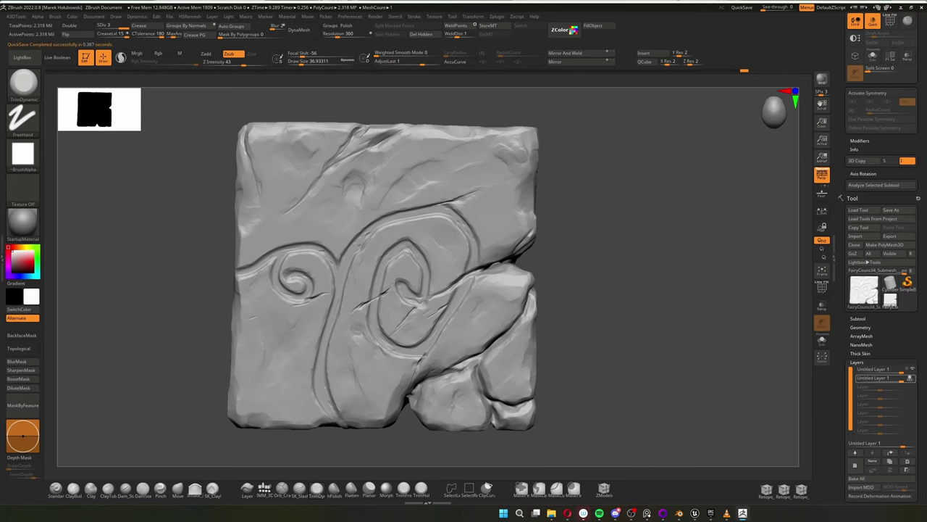
Step: Trim the upper slab surface and the left edge with TrimDynamic at a draw size of about 83
{"action": "mouse_move", "coordinate": [492, 443]}
{"action": "right_mouse_down"}
{"action": "mouse_move", "coordinate": [490, 414]}
{"action": "mouse_move", "coordinate": [492, 445]}
{"action": "right_mouse_up"}
{"action": "right_click_drag", "start_coordinate": [580, 326], "coordinate": [562, 289], "text": "ctrl"}
{"action": "left_click_drag", "start_coordinate": [503, 217], "coordinate": [493, 232]}
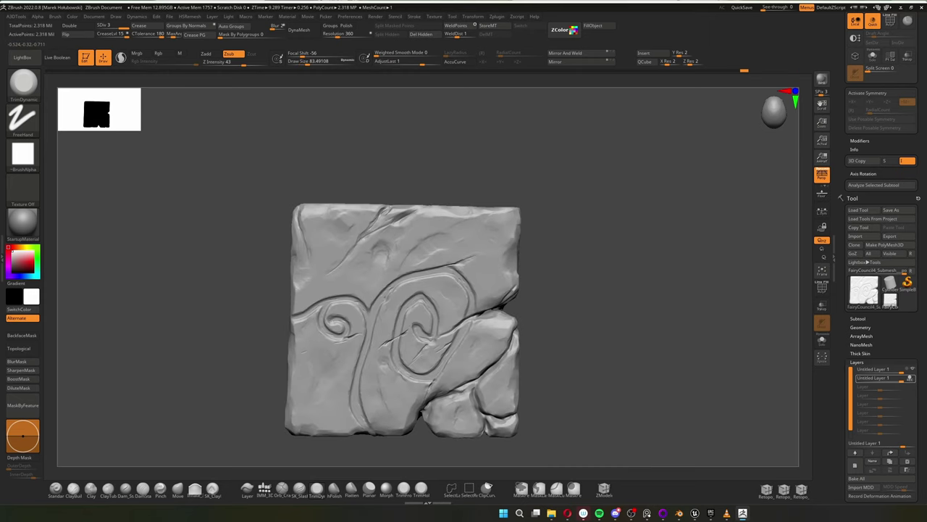
{"action": "mouse_move", "coordinate": [410, 249]}
{"action": "left_mouse_down"}
{"action": "mouse_move", "coordinate": [380, 252]}
{"action": "mouse_move", "coordinate": [399, 224]}
{"action": "left_mouse_up"}
{"action": "left_click_drag", "start_coordinate": [295, 281], "coordinate": [295, 310]}
Step: Carve the crack beside the small spiral with Orb_Cracks and switch back to TrimDynamic
{"action": "left_click", "coordinate": [282, 489]}
{"action": "key", "text": "s"}
{"action": "left_click_drag", "start_coordinate": [343, 284], "coordinate": [333, 285]}
{"action": "left_click_drag", "start_coordinate": [317, 300], "coordinate": [354, 292]}
{"action": "key", "text": "b"}
{"action": "key", "text": "t"}
{"action": "key", "text": "d"}
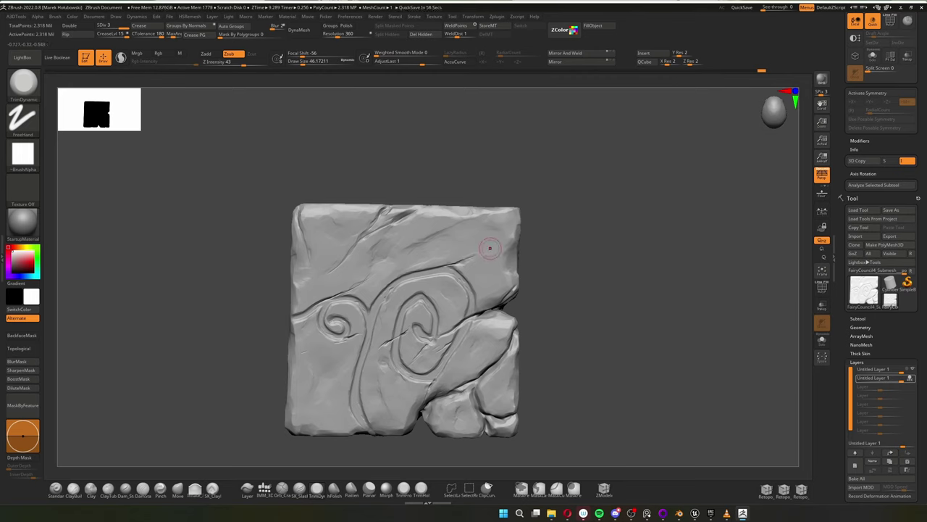
Step: Carve cracks into the left side and across the top edge with Orb_Cracks at a draw size of about 46
{"action": "key", "text": "s"}
{"action": "left_click", "coordinate": [281, 489]}
{"action": "left_click_drag", "start_coordinate": [247, 283], "coordinate": [254, 326]}
{"action": "key", "text": "s"}
{"action": "mouse_move", "coordinate": [417, 203]}
{"action": "right_mouse_down"}
{"action": "mouse_move", "coordinate": [439, 150]}
{"action": "mouse_move", "coordinate": [496, 165]}
{"action": "mouse_move", "coordinate": [463, 239]}
{"action": "right_mouse_up"}
{"action": "left_click_drag", "start_coordinate": [403, 206], "coordinate": [445, 175]}
{"action": "right_click_drag", "start_coordinate": [445, 176], "coordinate": [464, 108]}
{"action": "mouse_move", "coordinate": [464, 290]}
{"action": "right_mouse_down", "text": "ctrl"}
{"action": "mouse_move", "coordinate": [442, 232]}
{"action": "mouse_move", "coordinate": [449, 283]}
{"action": "right_mouse_up", "text": "ctrl"}
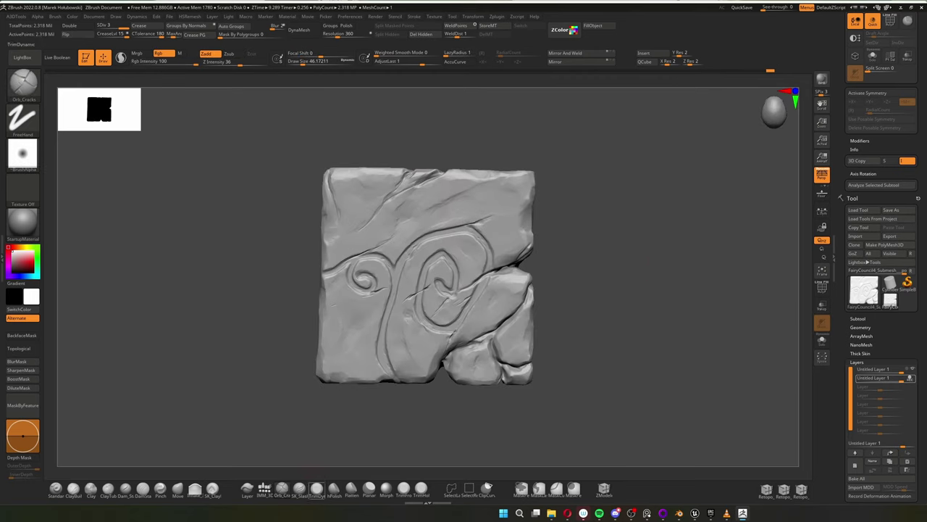
Step: Chip the slab's left edge and side face with TrimDynamic at a draw size of about 108
{"action": "left_click", "coordinate": [317, 489]}
{"action": "right_click_drag", "start_coordinate": [305, 290], "coordinate": [406, 290]}
{"action": "left_click_drag", "start_coordinate": [403, 298], "coordinate": [403, 331]}
{"action": "left_click_drag", "start_coordinate": [392, 284], "coordinate": [391, 328]}
{"action": "right_click_drag", "start_coordinate": [391, 327], "coordinate": [478, 319]}
{"action": "left_click_drag", "start_coordinate": [353, 204], "coordinate": [376, 246]}
{"action": "right_click_drag", "start_coordinate": [463, 290], "coordinate": [362, 289]}
{"action": "left_click_drag", "start_coordinate": [375, 282], "coordinate": [373, 337]}
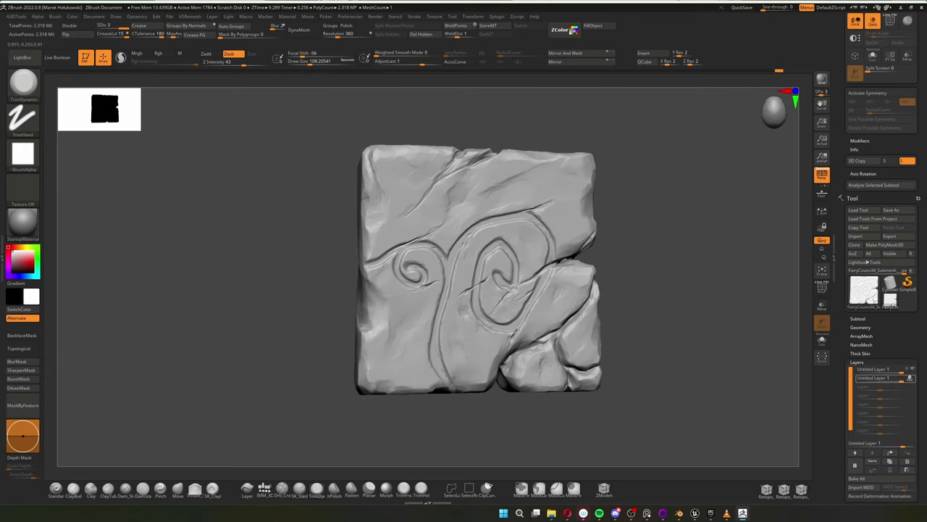
{"action": "right_click_drag", "start_coordinate": [372, 337], "coordinate": [368, 311], "text": "ctrl"}
{"action": "left_click_drag", "start_coordinate": [368, 320], "coordinate": [367, 366]}
Step: Flatten broad facets on the slab's back face with TrimDynamic at a draw size of about 262
{"action": "right_click_drag", "start_coordinate": [435, 290], "coordinate": [623, 246]}
{"action": "right_click_drag", "start_coordinate": [623, 246], "coordinate": [608, 202], "text": "ctrl"}
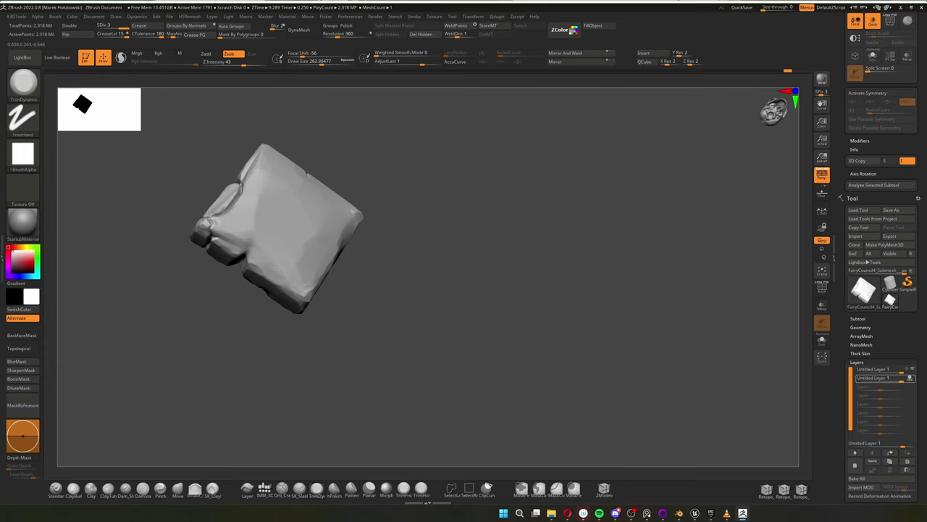
{"action": "left_click_drag", "start_coordinate": [250, 190], "coordinate": [263, 210]}
{"action": "left_click_drag", "start_coordinate": [249, 186], "coordinate": [275, 155]}
{"action": "mouse_move", "coordinate": [405, 218]}
{"action": "right_mouse_down"}
{"action": "mouse_move", "coordinate": [531, 222]}
{"action": "mouse_move", "coordinate": [428, 225]}
{"action": "right_mouse_up"}
{"action": "left_click_drag", "start_coordinate": [304, 243], "coordinate": [341, 249]}
{"action": "right_click_drag", "start_coordinate": [434, 232], "coordinate": [442, 268]}
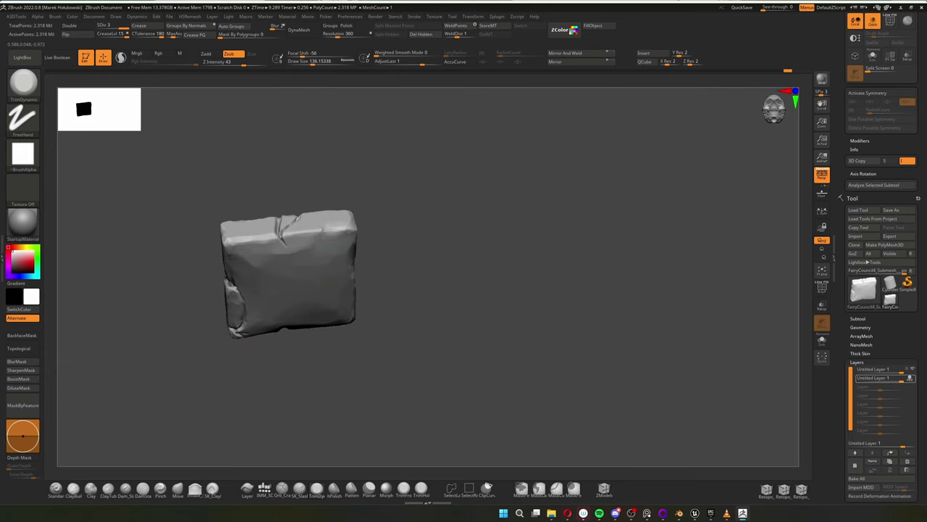
Step: Trim the top rim and corner edges of the back with TrimDynamic at a draw size of about 136
{"action": "left_click_drag", "start_coordinate": [319, 233], "coordinate": [348, 233]}
{"action": "right_click_drag", "start_coordinate": [434, 232], "coordinate": [412, 290]}
{"action": "left_click_drag", "start_coordinate": [305, 230], "coordinate": [317, 236]}
{"action": "right_click_drag", "start_coordinate": [435, 246], "coordinate": [507, 276]}
{"action": "left_click_drag", "start_coordinate": [346, 299], "coordinate": [327, 310]}
{"action": "mouse_move", "coordinate": [449, 289]}
{"action": "right_mouse_down"}
{"action": "mouse_move", "coordinate": [408, 275]}
{"action": "mouse_move", "coordinate": [347, 290]}
{"action": "right_mouse_up"}
Step: Trim the broken blocks and edges along the slab's sides with TrimDynamic, starting at a draw size of about 44
{"action": "key", "text": "2"}
{"action": "key", "text": "b"}
{"action": "key", "text": "t"}
{"action": "key", "text": "d"}
{"action": "mouse_move", "coordinate": [339, 287]}
{"action": "right_mouse_down", "text": "ctrl"}
{"action": "mouse_move", "coordinate": [387, 280]}
{"action": "mouse_move", "coordinate": [406, 311]}
{"action": "mouse_move", "coordinate": [376, 363]}
{"action": "mouse_move", "coordinate": [464, 333]}
{"action": "mouse_move", "coordinate": [352, 302]}
{"action": "right_mouse_up", "text": "ctrl"}
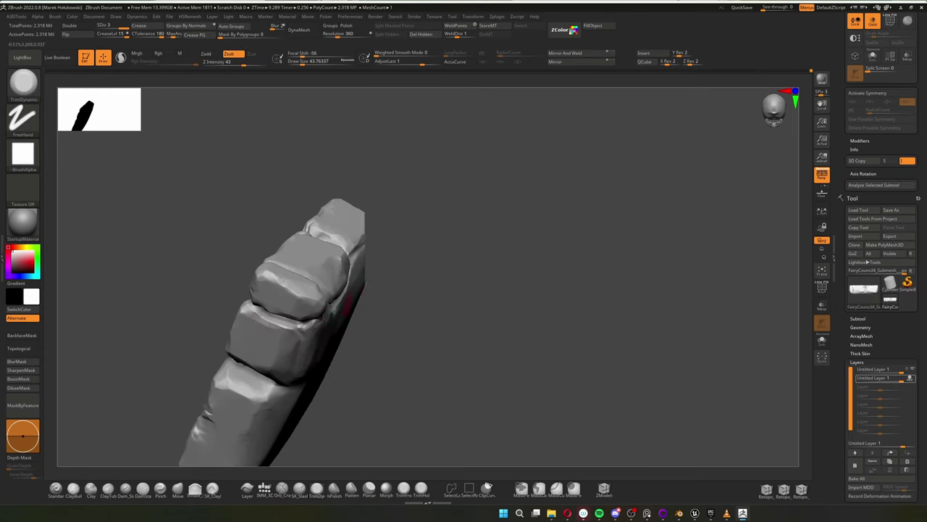
{"action": "left_click_drag", "start_coordinate": [352, 302], "coordinate": [371, 228]}
{"action": "mouse_move", "coordinate": [370, 228]}
{"action": "right_mouse_down"}
{"action": "mouse_move", "coordinate": [427, 182]}
{"action": "mouse_move", "coordinate": [420, 208]}
{"action": "mouse_move", "coordinate": [473, 229]}
{"action": "right_mouse_up"}
{"action": "left_click_drag", "start_coordinate": [472, 229], "coordinate": [535, 246]}
{"action": "mouse_move", "coordinate": [616, 254]}
{"action": "right_mouse_down"}
{"action": "mouse_move", "coordinate": [638, 196]}
{"action": "mouse_move", "coordinate": [623, 239]}
{"action": "mouse_move", "coordinate": [668, 242]}
{"action": "mouse_move", "coordinate": [645, 218]}
{"action": "right_mouse_up"}
{"action": "right_click_drag", "start_coordinate": [486, 315], "coordinate": [420, 348]}
{"action": "right_click_drag", "start_coordinate": [420, 348], "coordinate": [355, 378], "text": "ctrl"}
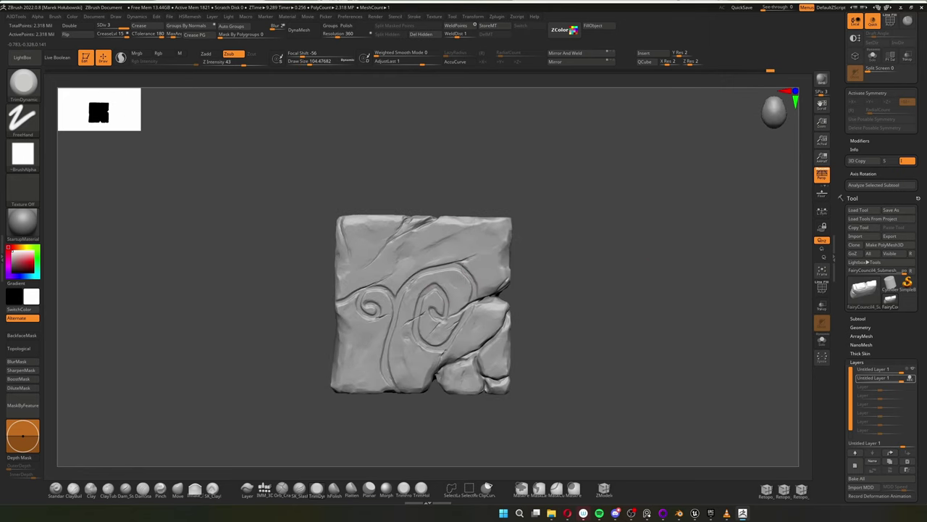
Step: Carve a fine crack from the vine stem toward the bottom edge with Orb_Cracks at a draw size of about 27
{"action": "left_click", "coordinate": [282, 489]}
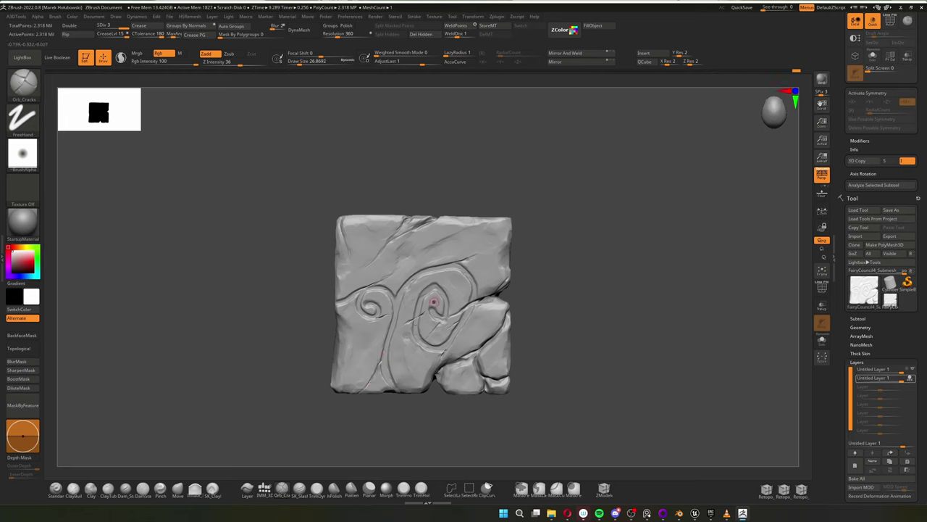
{"action": "key", "text": "3"}
{"action": "mouse_move", "coordinate": [482, 298]}
{"action": "right_mouse_down"}
{"action": "mouse_move", "coordinate": [504, 237]}
{"action": "mouse_move", "coordinate": [509, 256]}
{"action": "mouse_move", "coordinate": [405, 254]}
{"action": "right_mouse_up"}
Step: Polish the slab's cracked side faces and rims with hPolish at draw sizes of about 49 to 65
{"action": "key", "text": "s"}
{"action": "key", "text": "2"}
{"action": "left_click_drag", "start_coordinate": [520, 234], "coordinate": [510, 259]}
{"action": "mouse_move", "coordinate": [510, 259]}
{"action": "right_mouse_down"}
{"action": "mouse_move", "coordinate": [525, 254]}
{"action": "mouse_move", "coordinate": [527, 288]}
{"action": "right_mouse_up"}
{"action": "left_click_drag", "start_coordinate": [523, 239], "coordinate": [560, 233]}
{"action": "left_click_drag", "start_coordinate": [498, 238], "coordinate": [478, 244]}
{"action": "right_click_drag", "start_coordinate": [478, 243], "coordinate": [450, 216]}
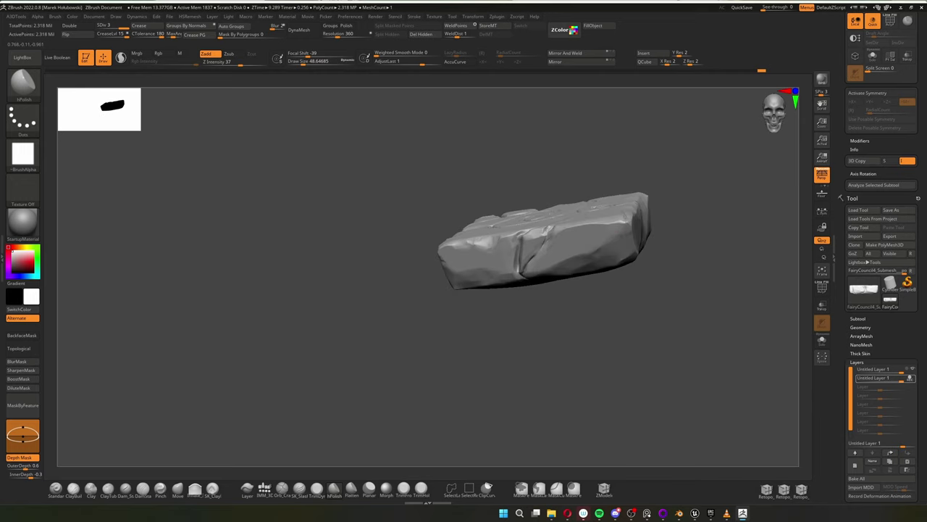
{"action": "left_click_drag", "start_coordinate": [517, 272], "coordinate": [502, 275]}
{"action": "right_click_drag", "start_coordinate": [502, 275], "coordinate": [541, 248]}
{"action": "left_click_drag", "start_coordinate": [484, 276], "coordinate": [455, 277]}
{"action": "right_click_drag", "start_coordinate": [673, 190], "coordinate": [601, 210]}
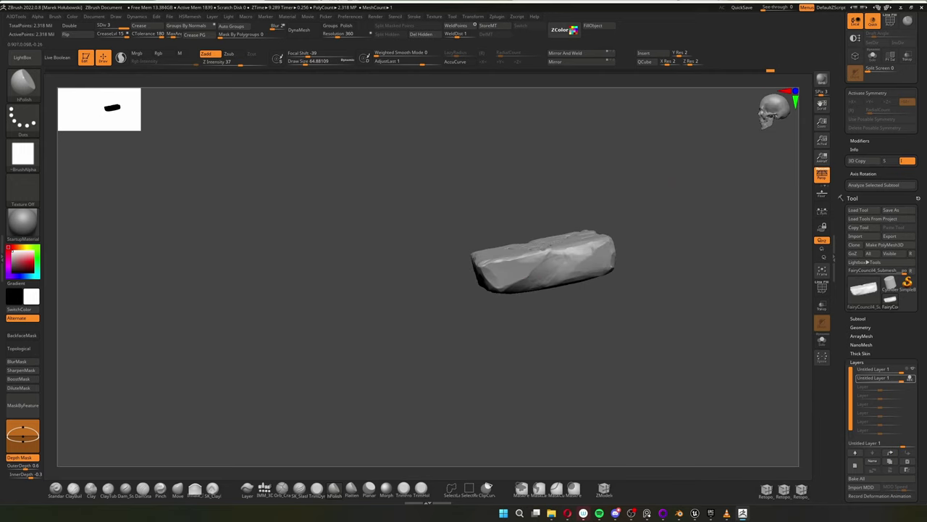
{"action": "mouse_move", "coordinate": [673, 184]}
{"action": "right_mouse_down"}
{"action": "mouse_move", "coordinate": [645, 254]}
{"action": "mouse_move", "coordinate": [681, 186]}
{"action": "mouse_move", "coordinate": [591, 221]}
{"action": "mouse_move", "coordinate": [580, 235]}
{"action": "right_mouse_up"}
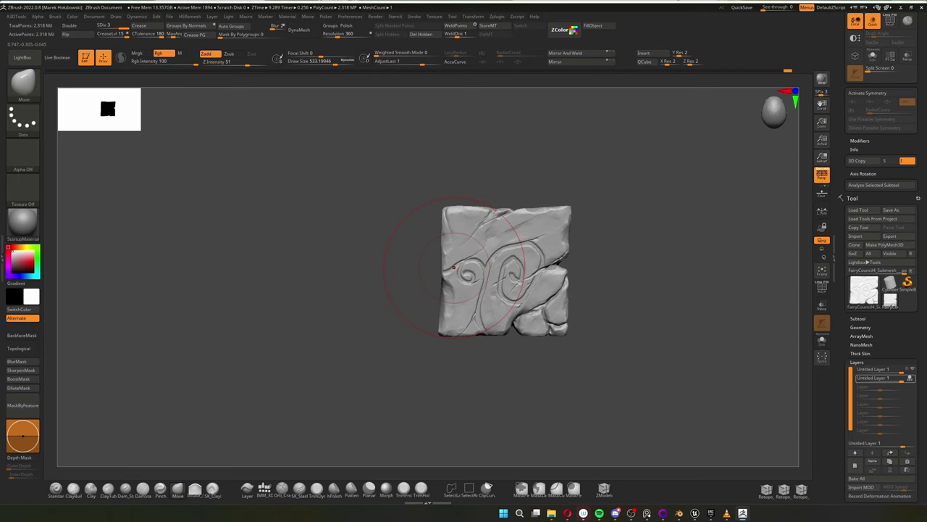
Step: Reshape the left edge and lower-right stones with the Move brush, protecting the upper-right quarter with a blurred mask, and clear the mask
{"action": "left_click_drag", "start_coordinate": [454, 267], "coordinate": [459, 267]}
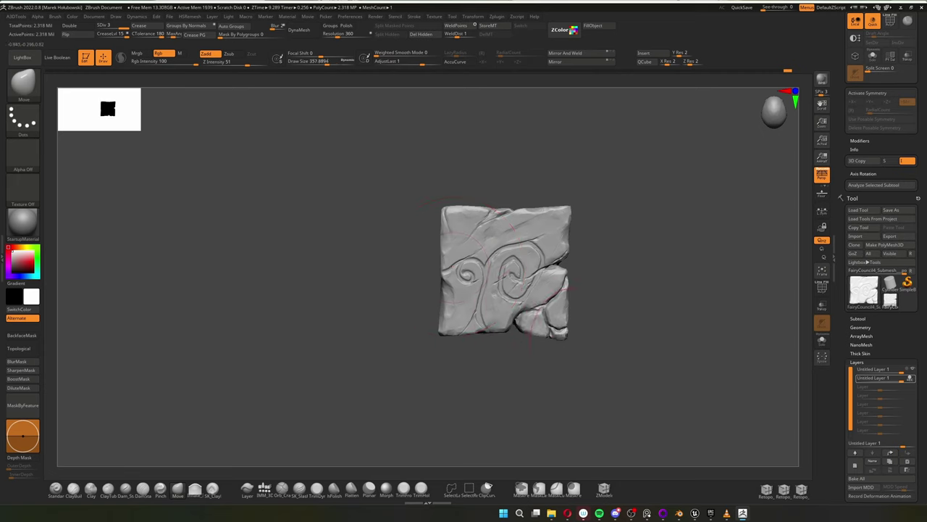
{"action": "right_click_drag", "start_coordinate": [597, 181], "coordinate": [604, 178]}
{"action": "left_click_drag", "start_coordinate": [604, 179], "coordinate": [531, 262], "text": "ctrl"}
{"action": "left_click", "coordinate": [23, 362]}
{"action": "left_click_drag", "start_coordinate": [578, 282], "coordinate": [554, 279]}
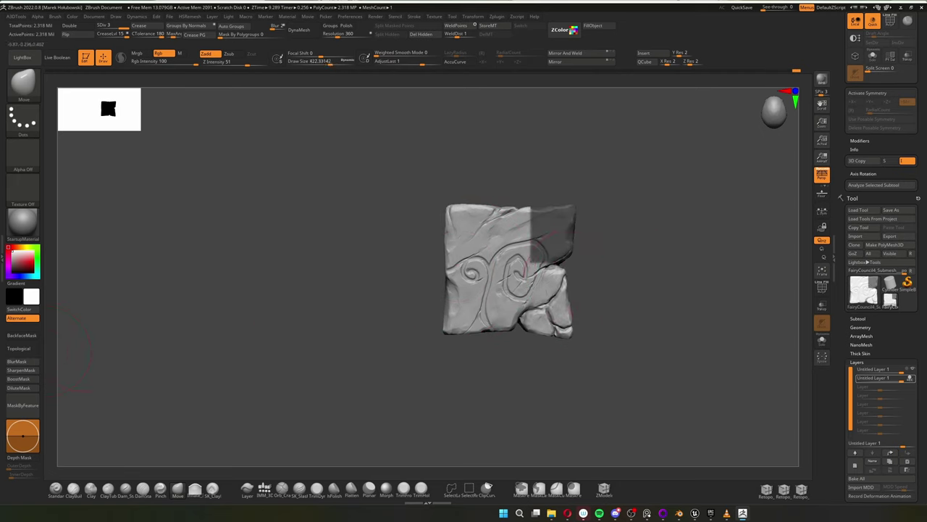
{"action": "left_click_drag", "start_coordinate": [623, 312], "coordinate": [641, 330], "text": "ctrl"}
Step: Push the lower-right stones inward and adjust the left edge with the Move brush at a draw size of about 422
{"action": "left_click_drag", "start_coordinate": [565, 325], "coordinate": [550, 308]}
{"action": "left_click_drag", "start_coordinate": [452, 253], "coordinate": [448, 250]}
{"action": "right_click_drag", "start_coordinate": [395, 282], "coordinate": [390, 323], "text": "ctrl"}
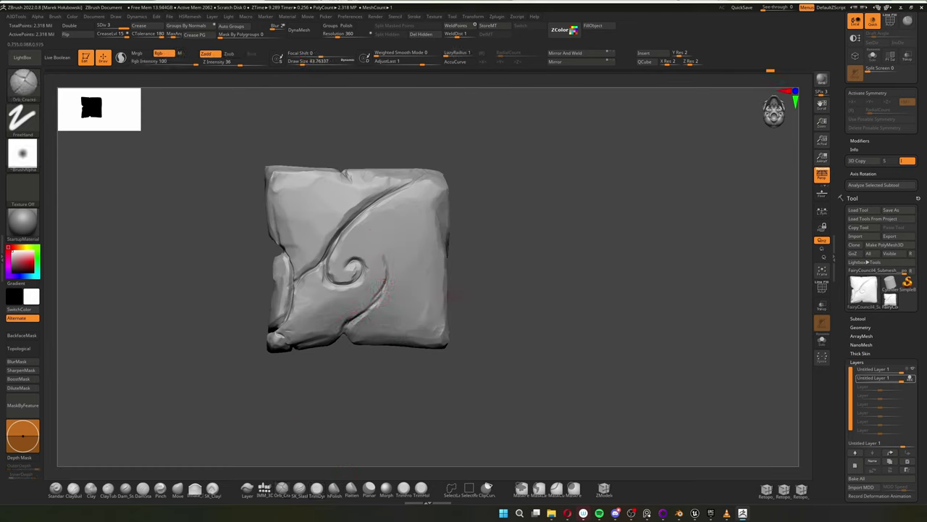
Step: Soften the carved cracks on the back with TrimDynamic and polish dents between them with hPolish at a draw size of about 46
{"action": "left_click", "coordinate": [316, 489]}
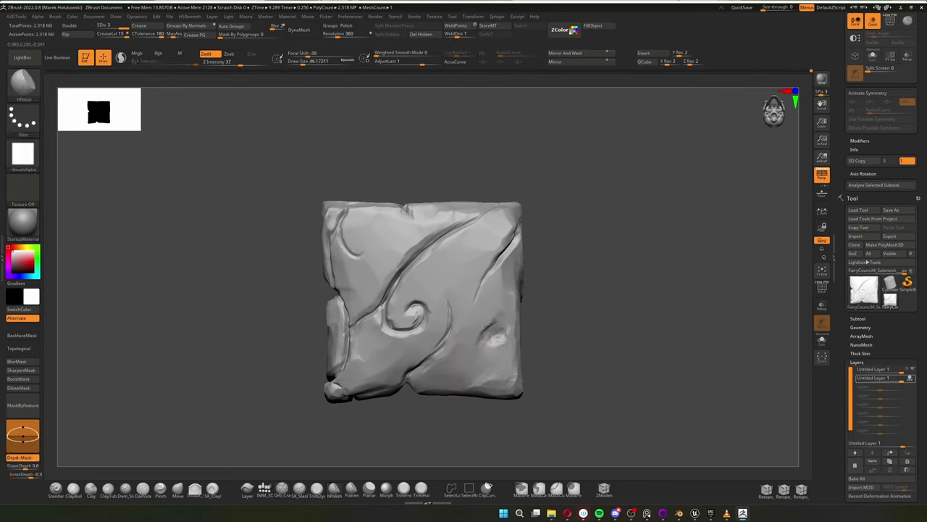
{"action": "left_click_drag", "start_coordinate": [471, 251], "coordinate": [440, 281]}
{"action": "left_click_drag", "start_coordinate": [375, 217], "coordinate": [386, 230]}
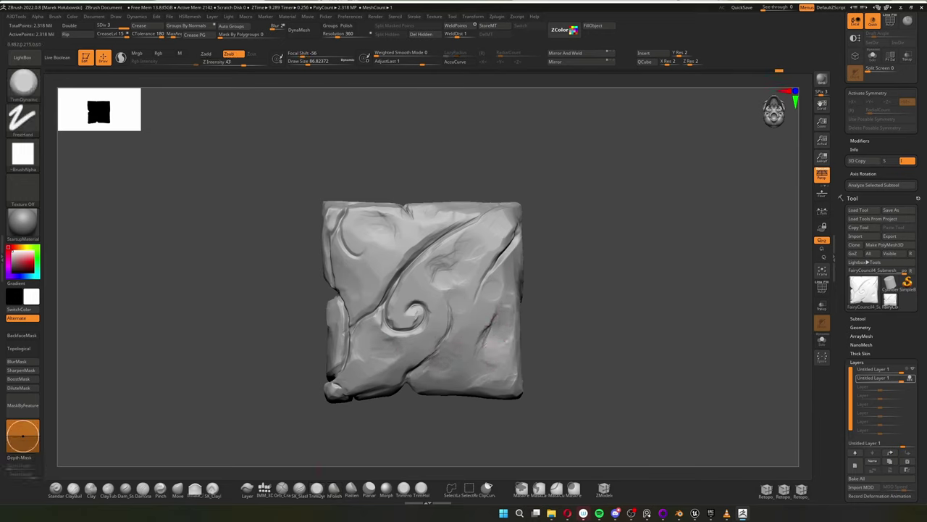
Step: Trim the crack borders and broken side stones on the back with TrimDynamic at a draw size of about 51
{"action": "key", "text": "s"}
{"action": "left_click_drag", "start_coordinate": [508, 253], "coordinate": [503, 253]}
{"action": "mouse_move", "coordinate": [506, 231]}
{"action": "right_mouse_down"}
{"action": "mouse_move", "coordinate": [436, 210]}
{"action": "mouse_move", "coordinate": [463, 220]}
{"action": "mouse_move", "coordinate": [397, 251]}
{"action": "mouse_move", "coordinate": [453, 246]}
{"action": "right_mouse_up"}
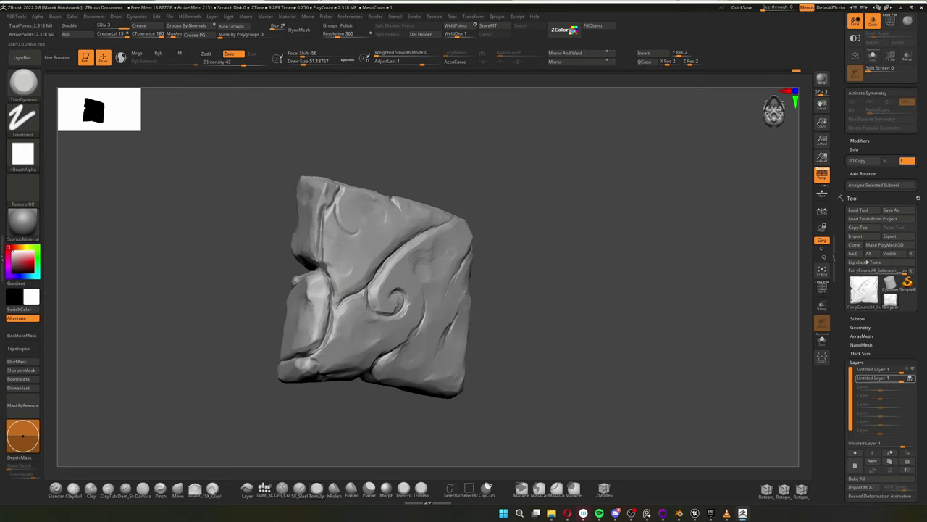
{"action": "left_click_drag", "start_coordinate": [326, 203], "coordinate": [324, 249]}
{"action": "right_click_drag", "start_coordinate": [324, 249], "coordinate": [272, 271]}
{"action": "left_click_drag", "start_coordinate": [325, 187], "coordinate": [347, 190]}
{"action": "right_click_drag", "start_coordinate": [346, 189], "coordinate": [373, 176]}
{"action": "left_click_drag", "start_coordinate": [359, 297], "coordinate": [339, 307]}
{"action": "right_click_drag", "start_coordinate": [339, 308], "coordinate": [288, 317]}
Step: Flatten the dented area above the back's spiral with TrimDynamic at a draw size of about 94
{"action": "key", "text": "s"}
{"action": "left_click_drag", "start_coordinate": [372, 247], "coordinate": [377, 245]}
{"action": "left_click_drag", "start_coordinate": [434, 221], "coordinate": [372, 261]}
{"action": "right_click_drag", "start_coordinate": [336, 285], "coordinate": [391, 261], "text": "shift"}
{"action": "right_click_drag", "start_coordinate": [391, 261], "coordinate": [423, 243], "text": "ctrl"}
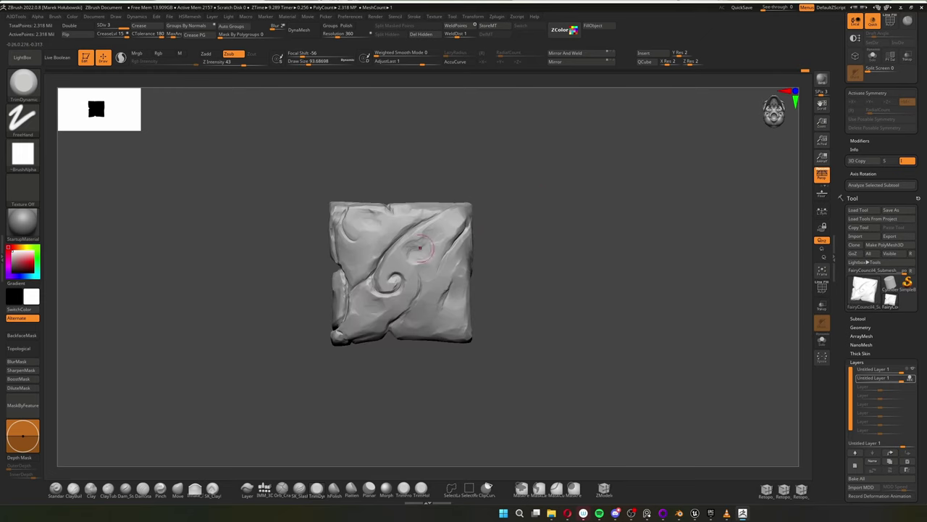
{"action": "left_click_drag", "start_coordinate": [431, 238], "coordinate": [415, 258]}
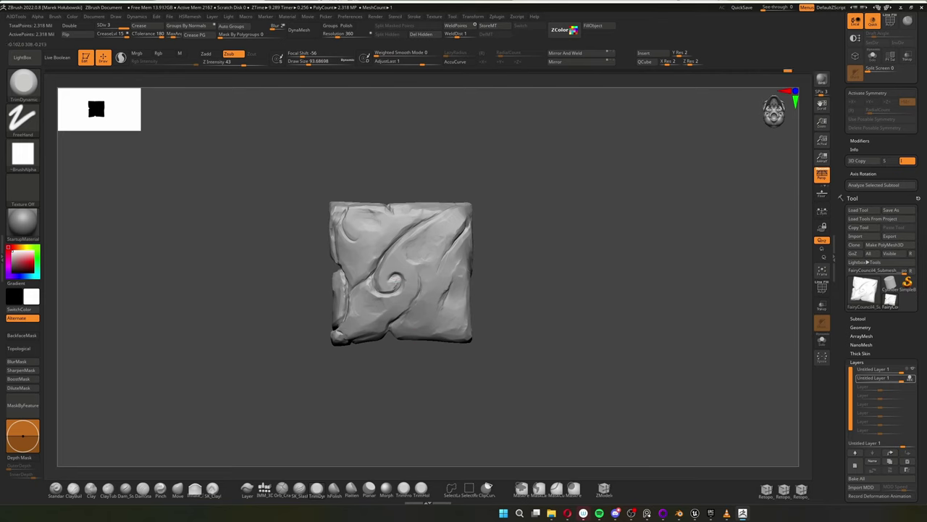
Step: Scratch fine cracks across the back face with Orb_Cracks at draw sizes of about 35 and 27
{"action": "left_click", "coordinate": [282, 489]}
{"action": "key", "text": "s"}
{"action": "left_click_drag", "start_coordinate": [394, 276], "coordinate": [409, 261]}
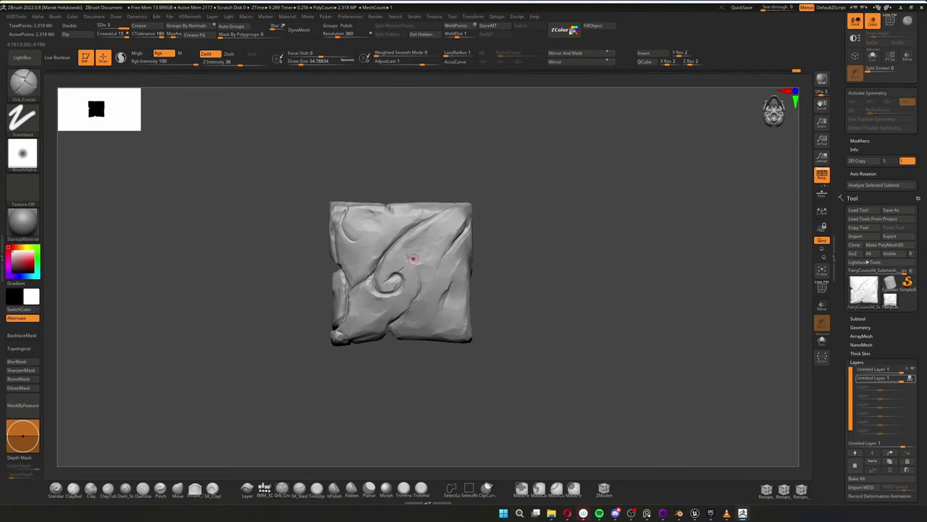
{"action": "key", "text": "ctrl"}
{"action": "key", "text": "ctrl"}
{"action": "key", "text": "ctrl"}
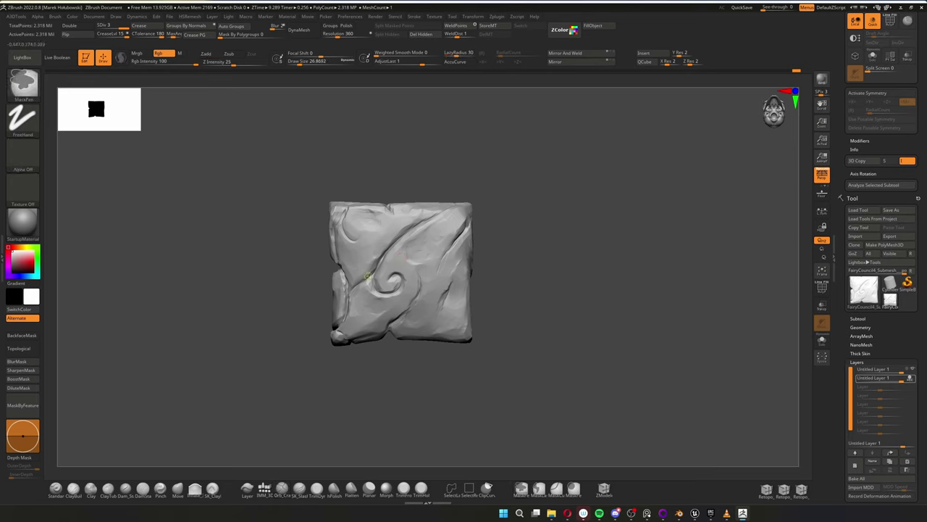
{"action": "left_click_drag", "start_coordinate": [453, 227], "coordinate": [433, 237]}
{"action": "key", "text": "ctrl"}
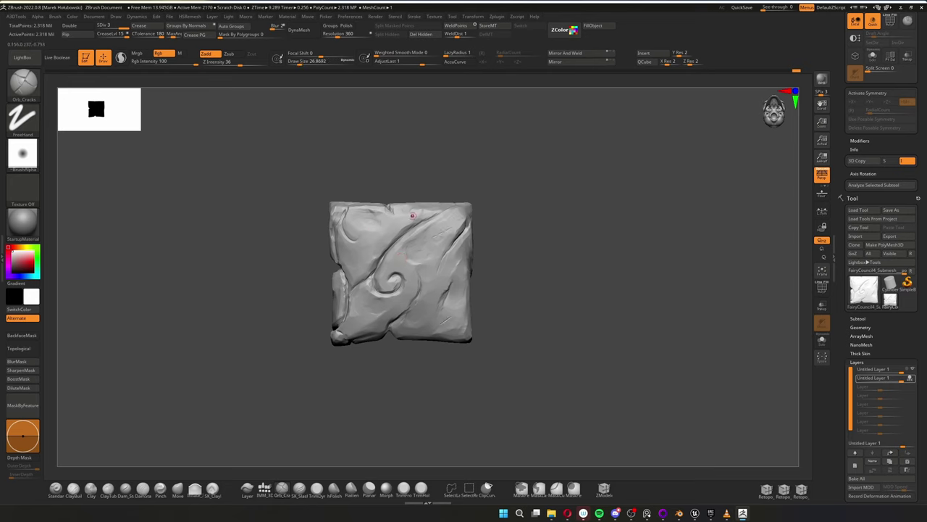
{"action": "key", "text": "shift"}
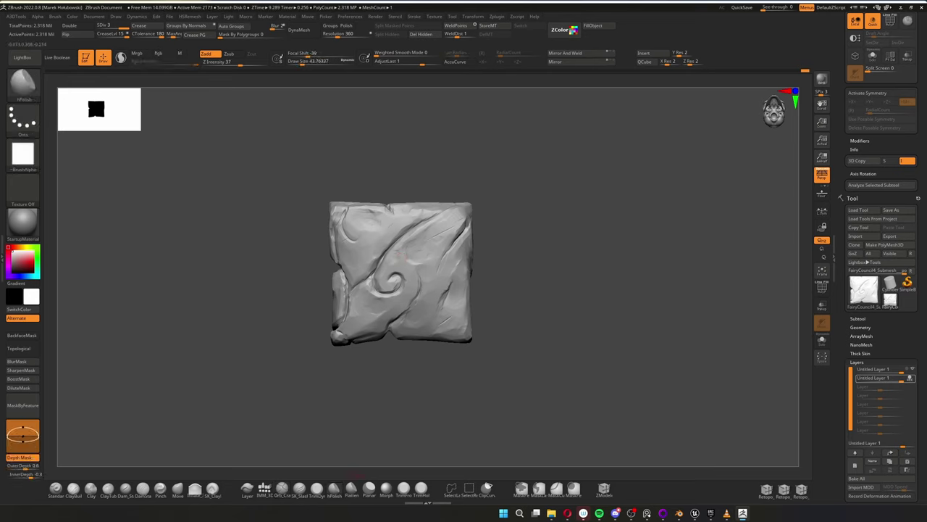
Step: Soften the back face's surface with TrimDynamic at a draw size of about 149
{"action": "left_click", "coordinate": [317, 489]}
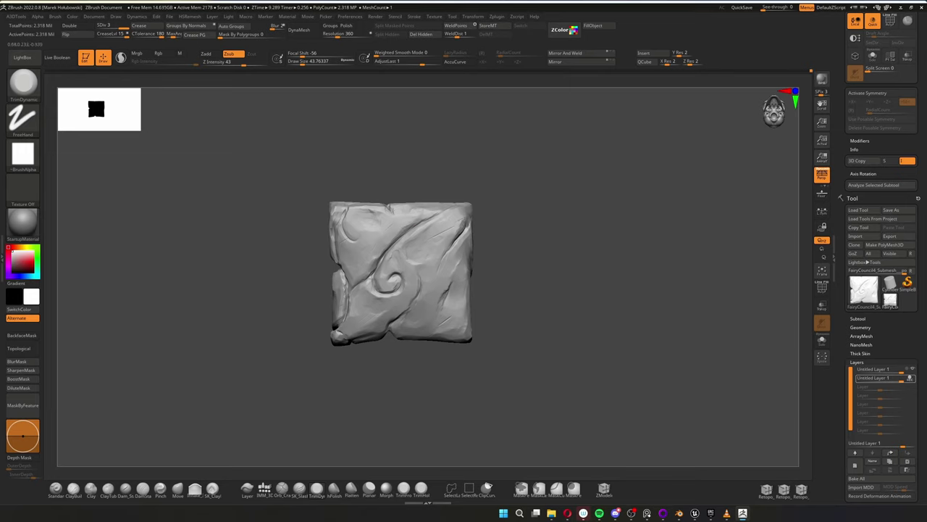
{"action": "key", "text": "s"}
{"action": "left_click_drag", "start_coordinate": [374, 239], "coordinate": [386, 240]}
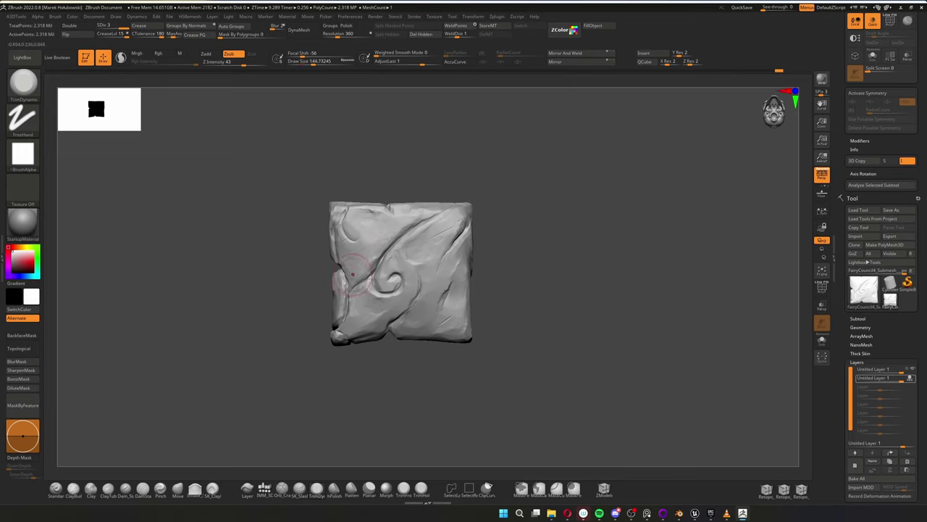
Step: Carve cracks into the slab's side faces with Orb_Cracks at a draw size of about 51
{"action": "right_click_drag", "start_coordinate": [353, 274], "coordinate": [534, 285]}
{"action": "left_click", "coordinate": [281, 489]}
{"action": "key", "text": "s"}
{"action": "left_click_drag", "start_coordinate": [396, 283], "coordinate": [387, 283]}
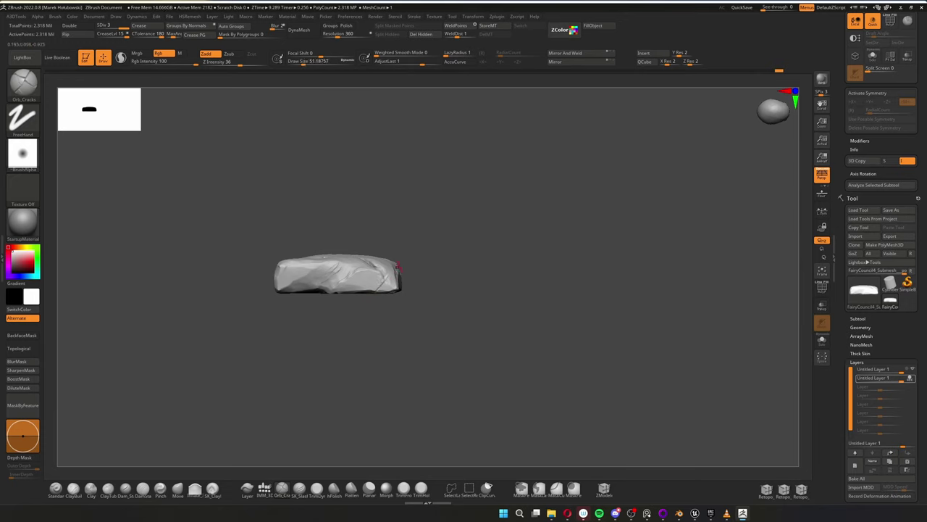
{"action": "left_click_drag", "start_coordinate": [293, 279], "coordinate": [287, 286]}
{"action": "mouse_move", "coordinate": [362, 319]}
{"action": "right_mouse_down"}
{"action": "mouse_move", "coordinate": [480, 265]}
{"action": "mouse_move", "coordinate": [493, 225]}
{"action": "right_mouse_up"}
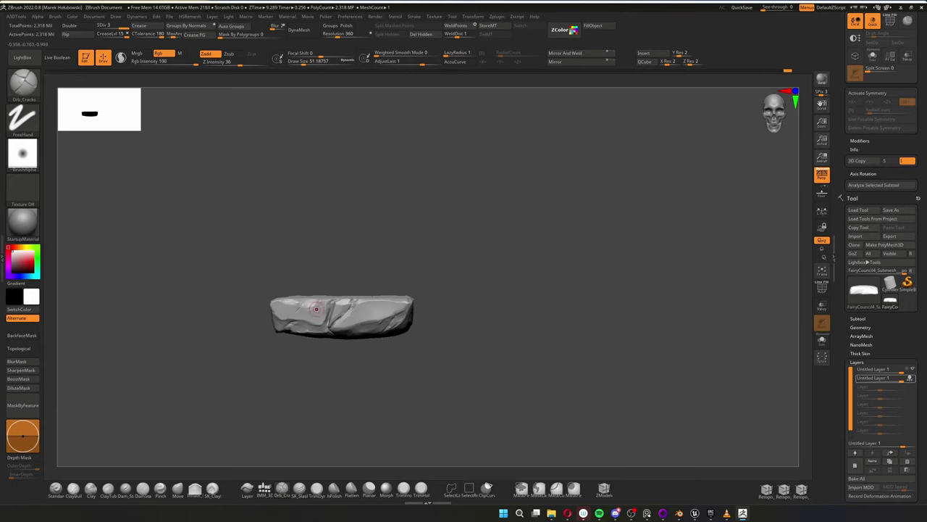
{"action": "left_click_drag", "start_coordinate": [331, 331], "coordinate": [332, 336]}
{"action": "left_click_drag", "start_coordinate": [415, 256], "coordinate": [310, 325]}
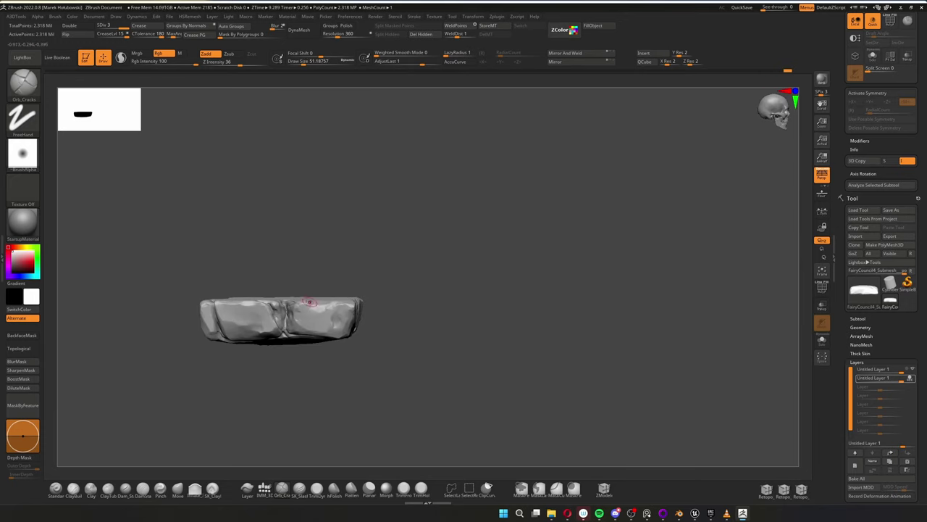
{"action": "left_click_drag", "start_coordinate": [198, 338], "coordinate": [324, 317]}
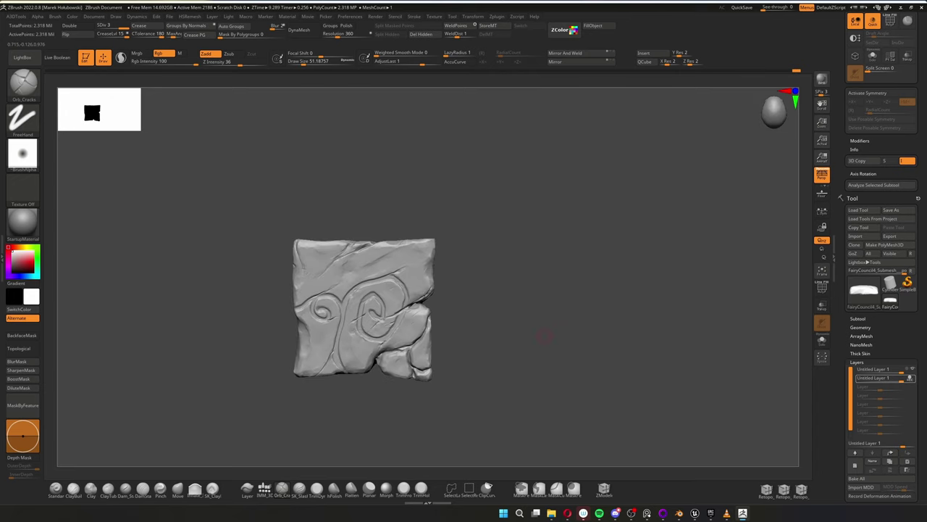
Step: Mask the whole slab except the small broken stone at its lower corner, with the Move brush active
{"action": "left_click", "coordinate": [195, 489]}
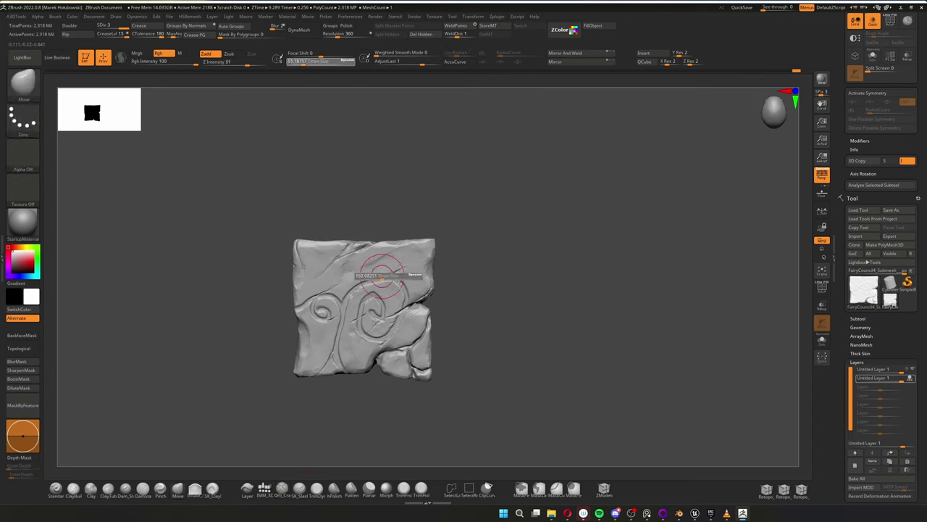
{"action": "right_click_drag", "start_coordinate": [355, 280], "coordinate": [341, 272], "text": "ctrl"}
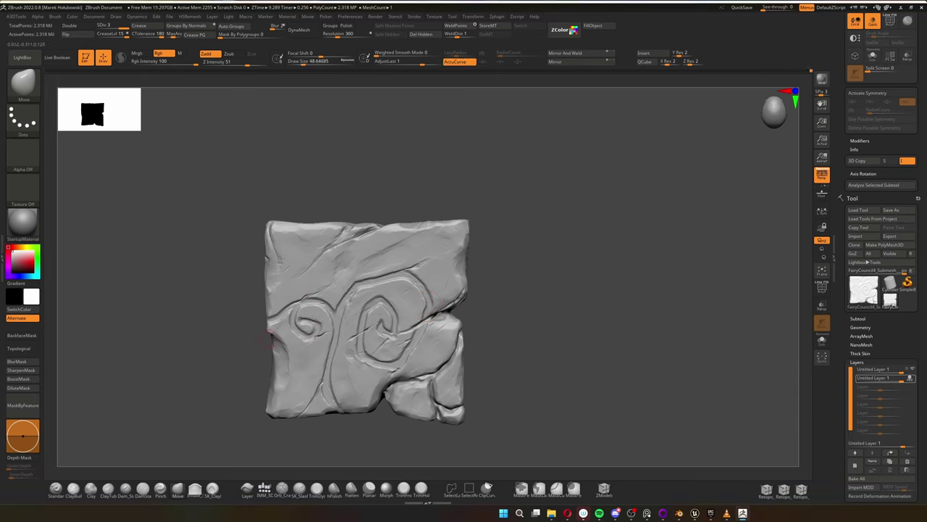
{"action": "right_click_drag", "start_coordinate": [495, 379], "coordinate": [513, 305], "text": "alt"}
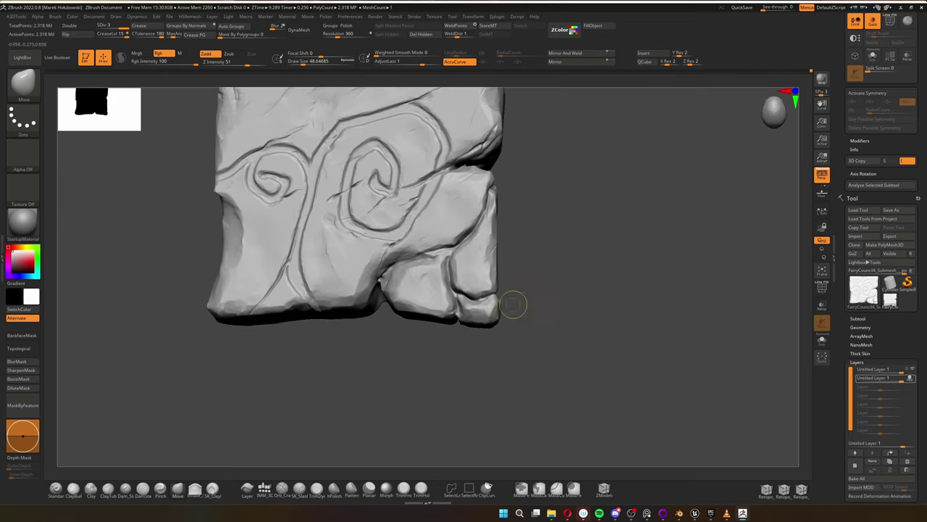
{"action": "left_click_drag", "start_coordinate": [498, 316], "coordinate": [470, 310], "text": "ctrl"}
{"action": "left_click", "coordinate": [507, 355], "text": "ctrl"}
{"action": "right_click_drag", "start_coordinate": [507, 355], "coordinate": [505, 387], "text": "ctrl"}
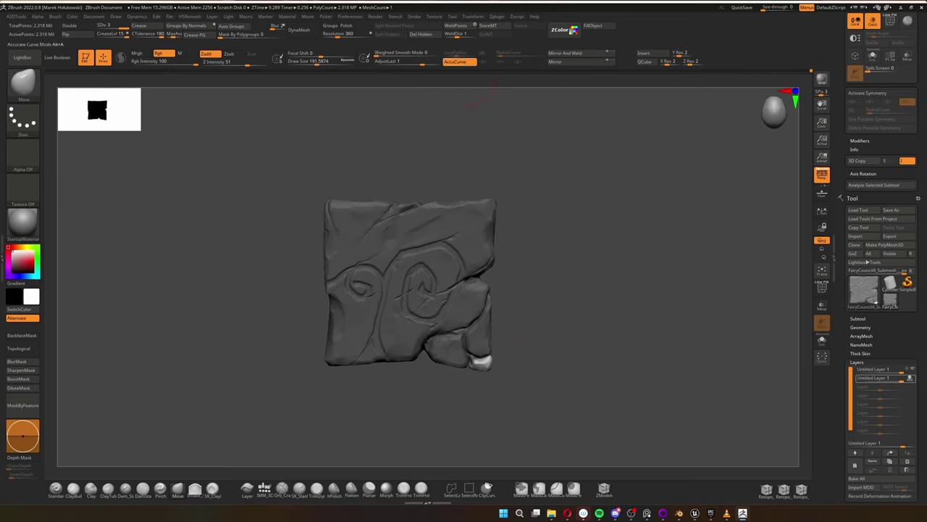
Step: Reposition the unmasked corner stone using the Move brush at a draw size of about 192 without AccuCurve, and clear the mask
{"action": "left_click_drag", "start_coordinate": [484, 359], "coordinate": [484, 364]}
{"action": "mouse_move", "coordinate": [572, 389]}
{"action": "right_mouse_down"}
{"action": "mouse_move", "coordinate": [510, 377]}
{"action": "mouse_move", "coordinate": [580, 360]}
{"action": "right_mouse_up"}
{"action": "left_click", "coordinate": [580, 360], "text": "ctrl"}
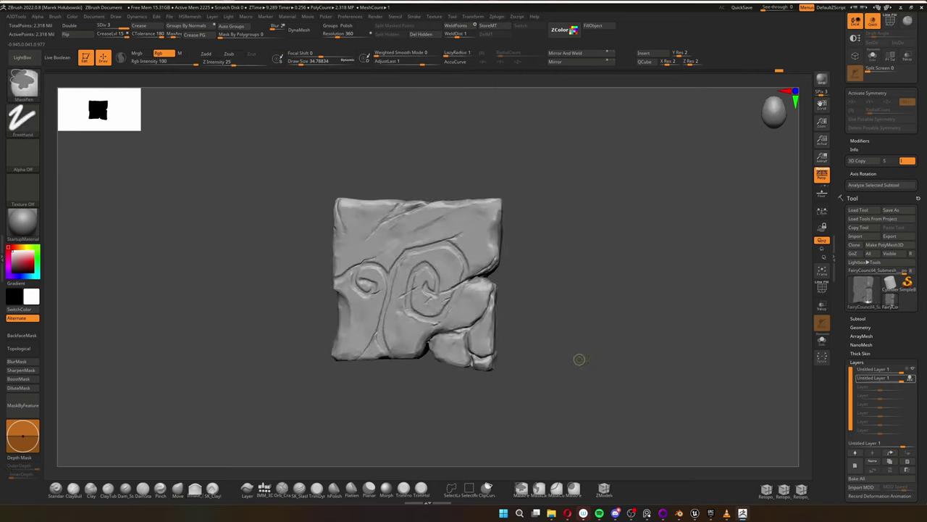
{"action": "left_click", "coordinate": [580, 360], "text": "ctrl"}
{"action": "left_click_drag", "start_coordinate": [481, 362], "coordinate": [483, 364]}
{"action": "left_click_drag", "start_coordinate": [573, 380], "coordinate": [602, 399], "text": "ctrl"}
{"action": "right_click_drag", "start_coordinate": [615, 395], "coordinate": [651, 380], "text": "ctrl"}
{"action": "left_click", "coordinate": [665, 377], "text": "ctrl"}
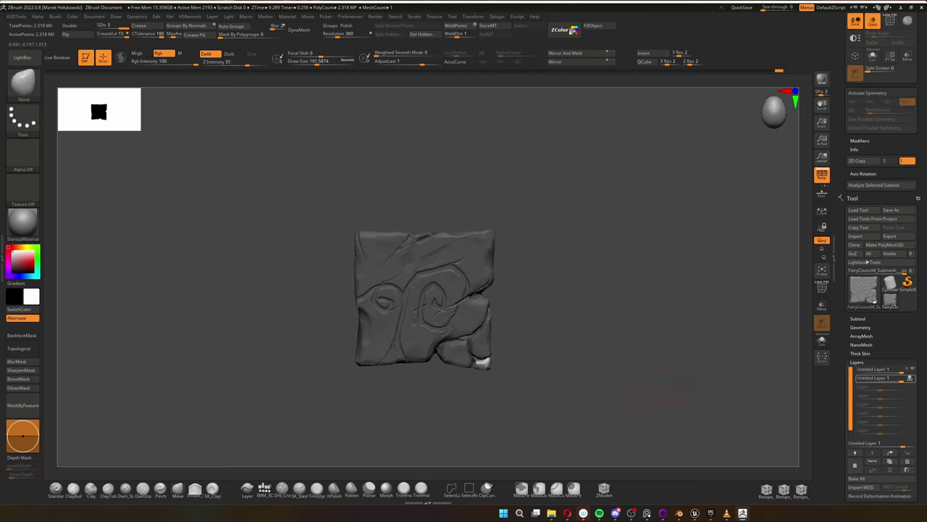
{"action": "left_click", "coordinate": [648, 376], "text": "ctrl"}
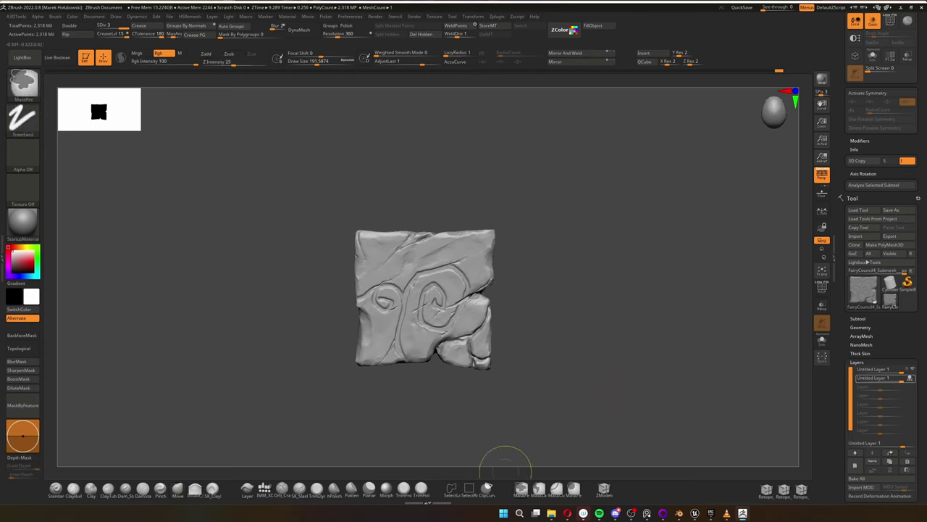
Step: Enable AccuCurve for the Move brush and set its draw size to about 124
{"action": "left_click", "coordinate": [459, 62]}
{"action": "left_click", "coordinate": [311, 62]}
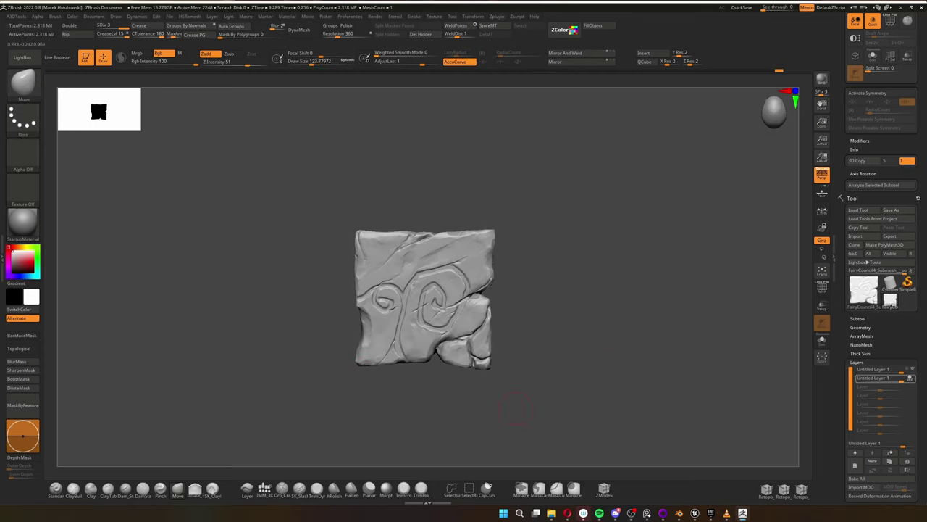
{"action": "right_click_drag", "start_coordinate": [731, 246], "coordinate": [679, 299], "text": "ctrl"}
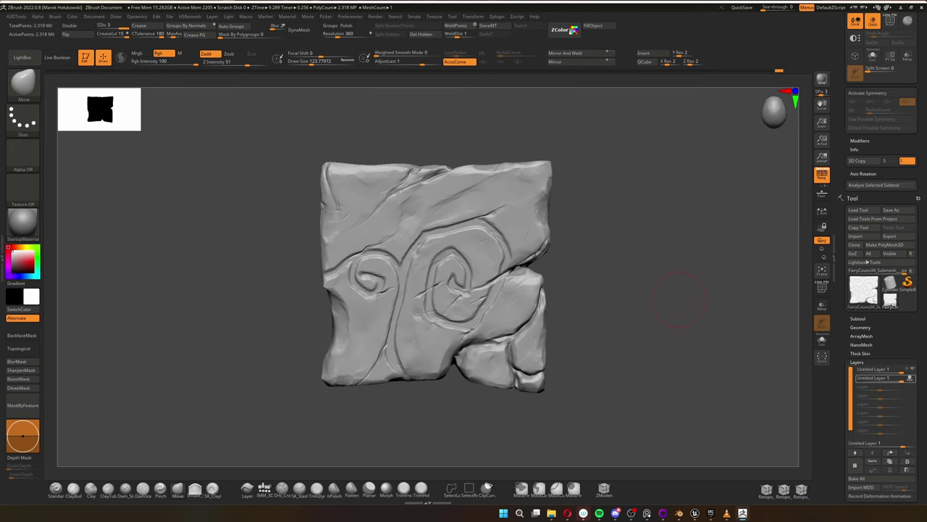